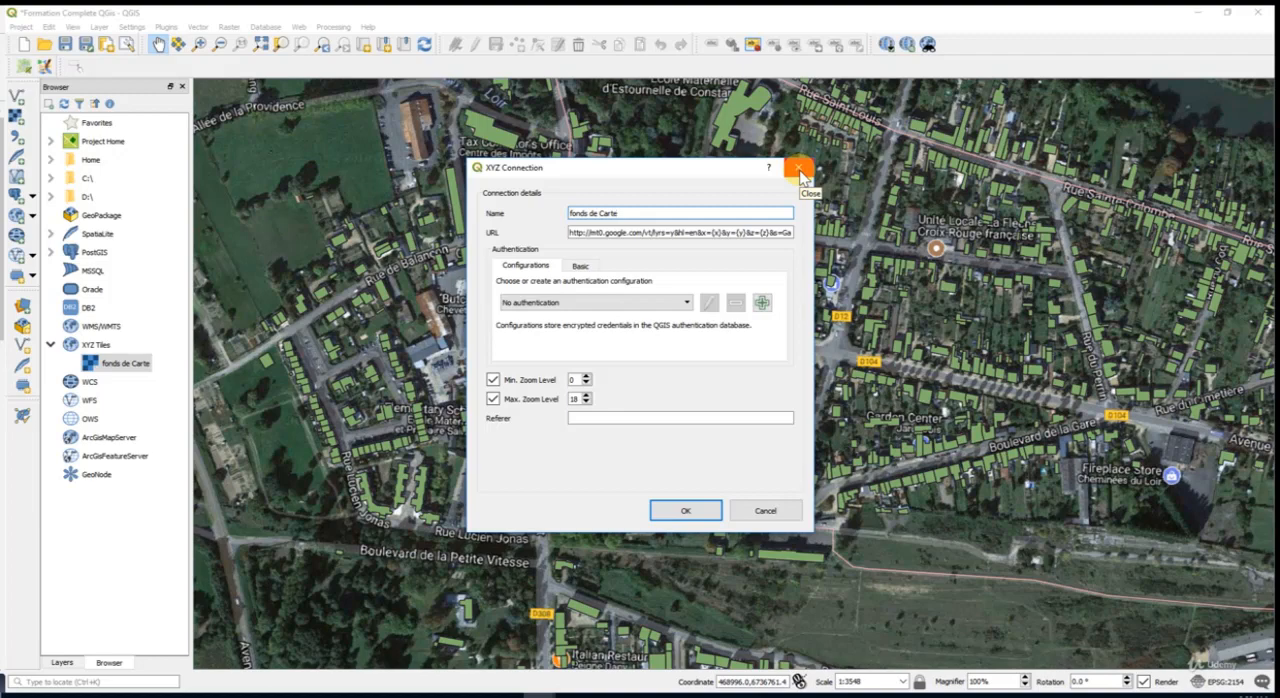
- Close the XYZ connection settings and review the basemap sources listed in the qgis_basemaps.py script in the web browser
left_click(799, 169)
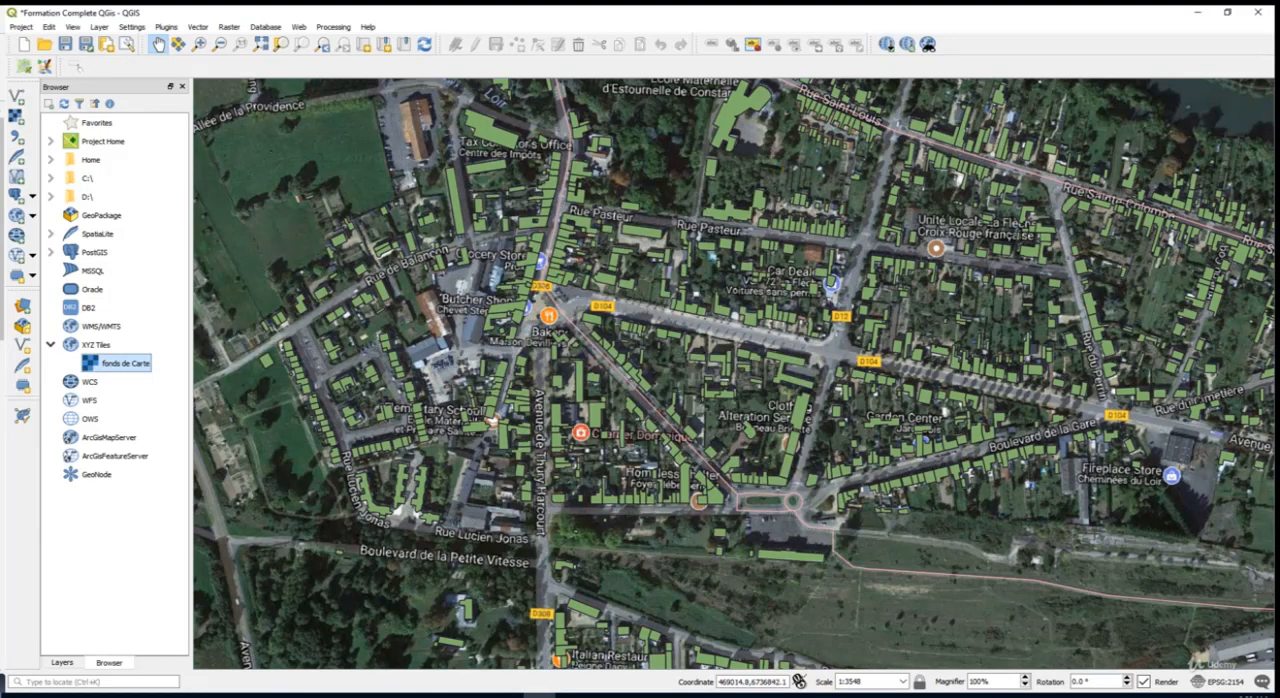
left_click_drag(0, 128, 829, 11)
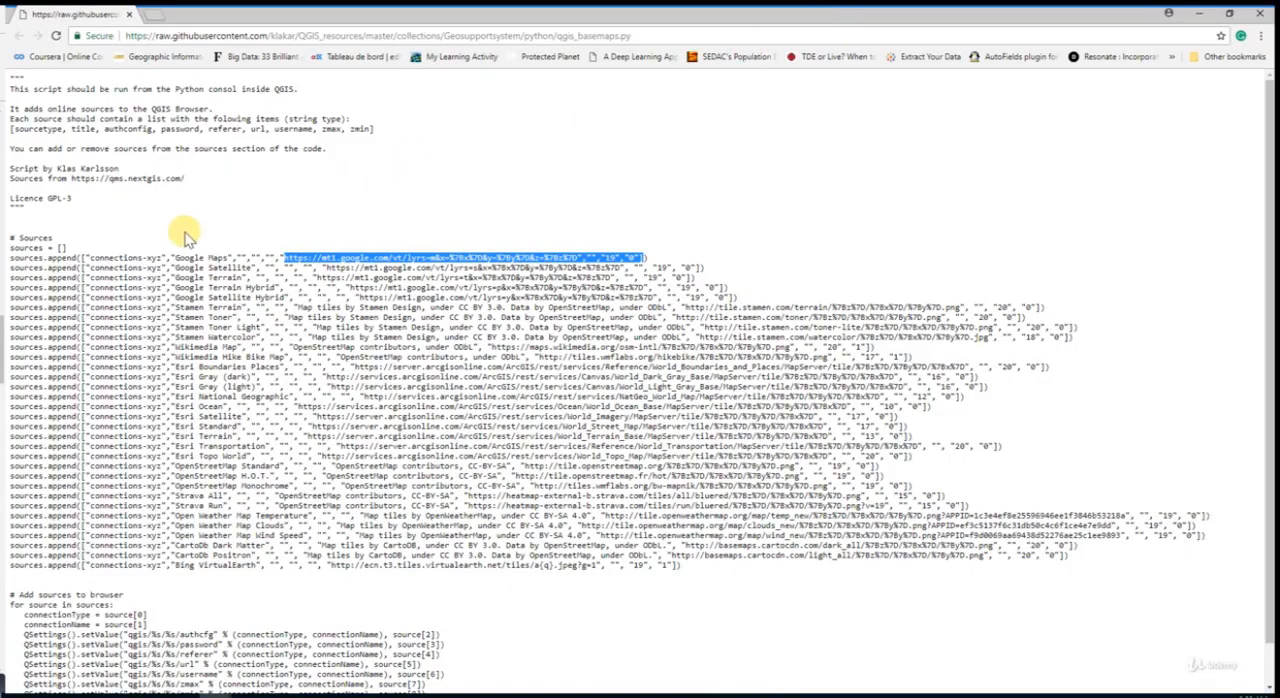
left_click_drag(175, 257, 648, 260)
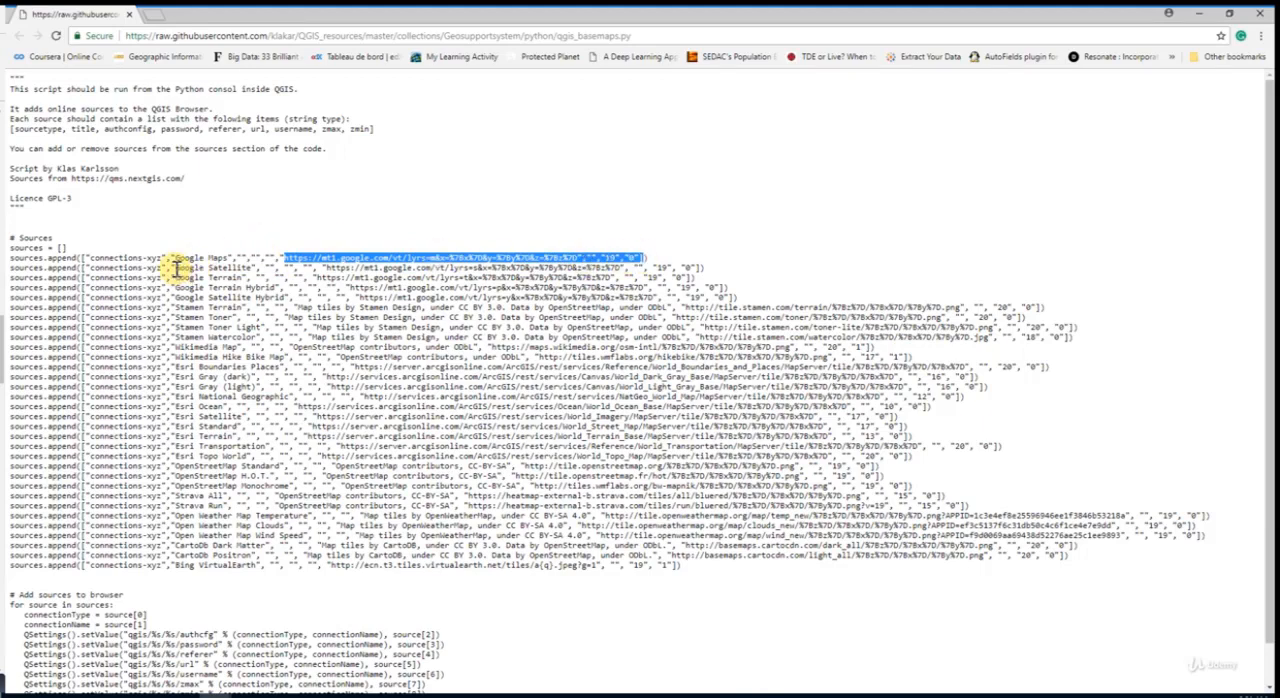
left_click_drag(176, 268, 246, 270)
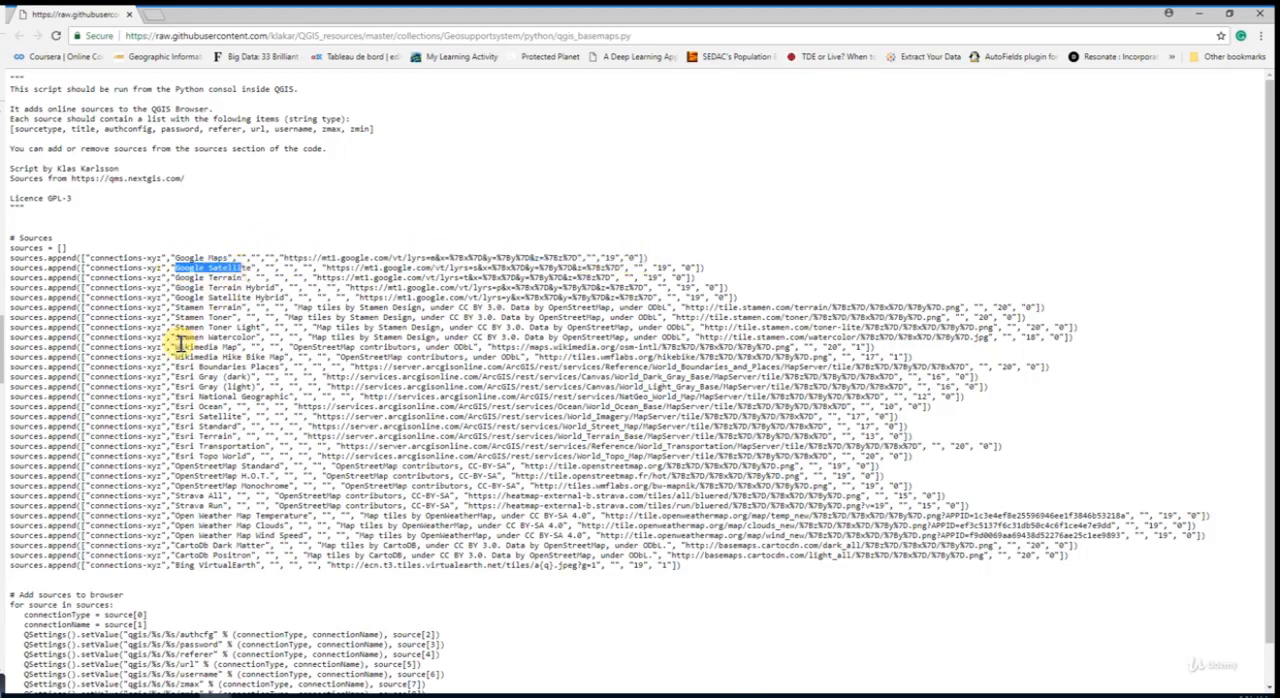
left_click(177, 345)
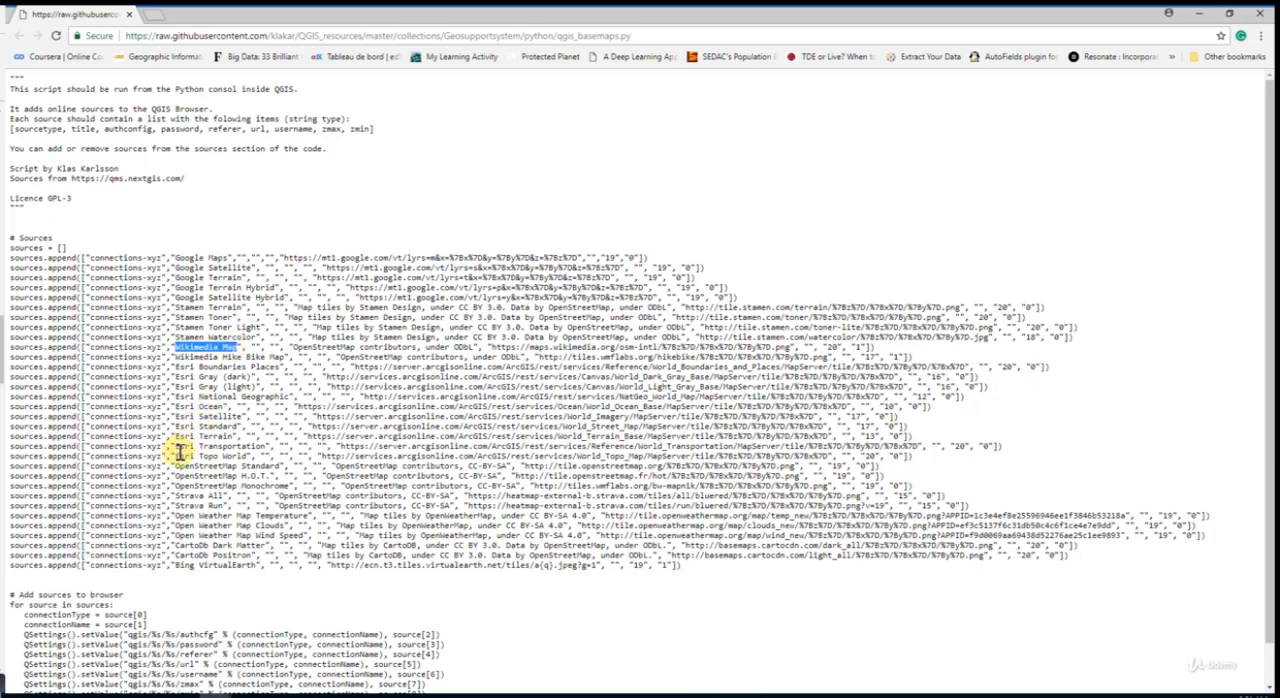
left_click_drag(175, 456, 222, 466)
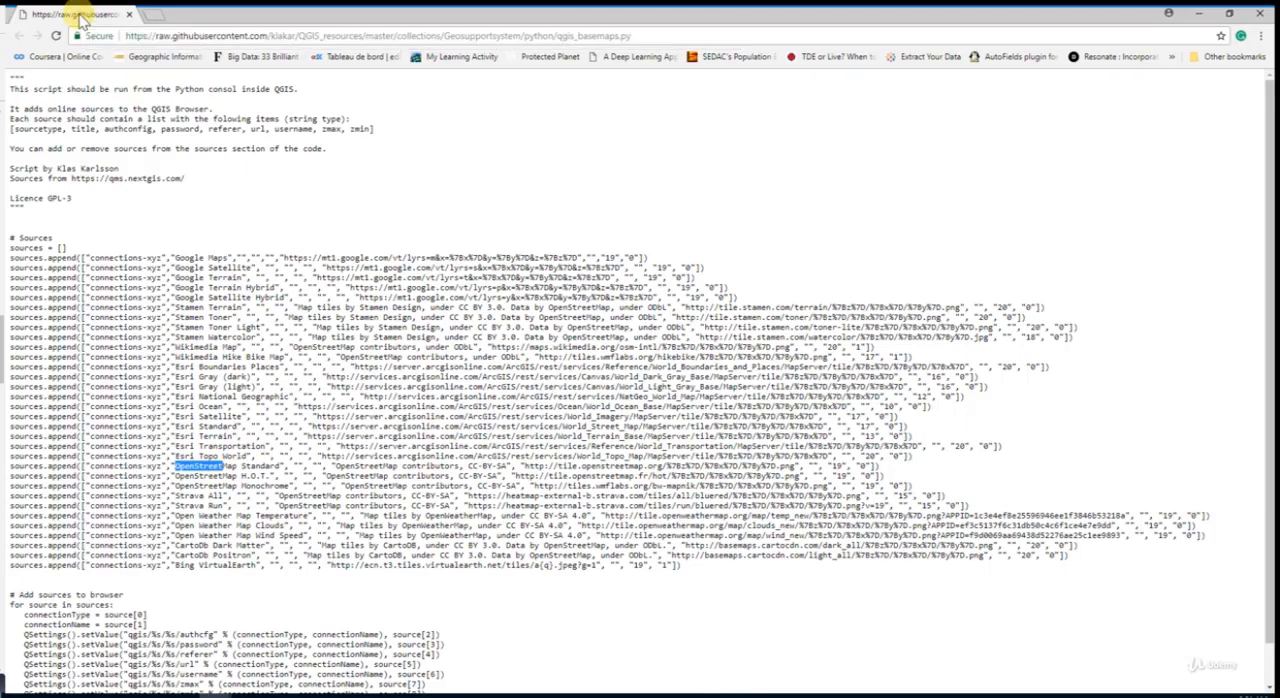
- Return to QGIS, open the Python Console, dock it beside the map canvas and enlarge its input area
key("super+Down")
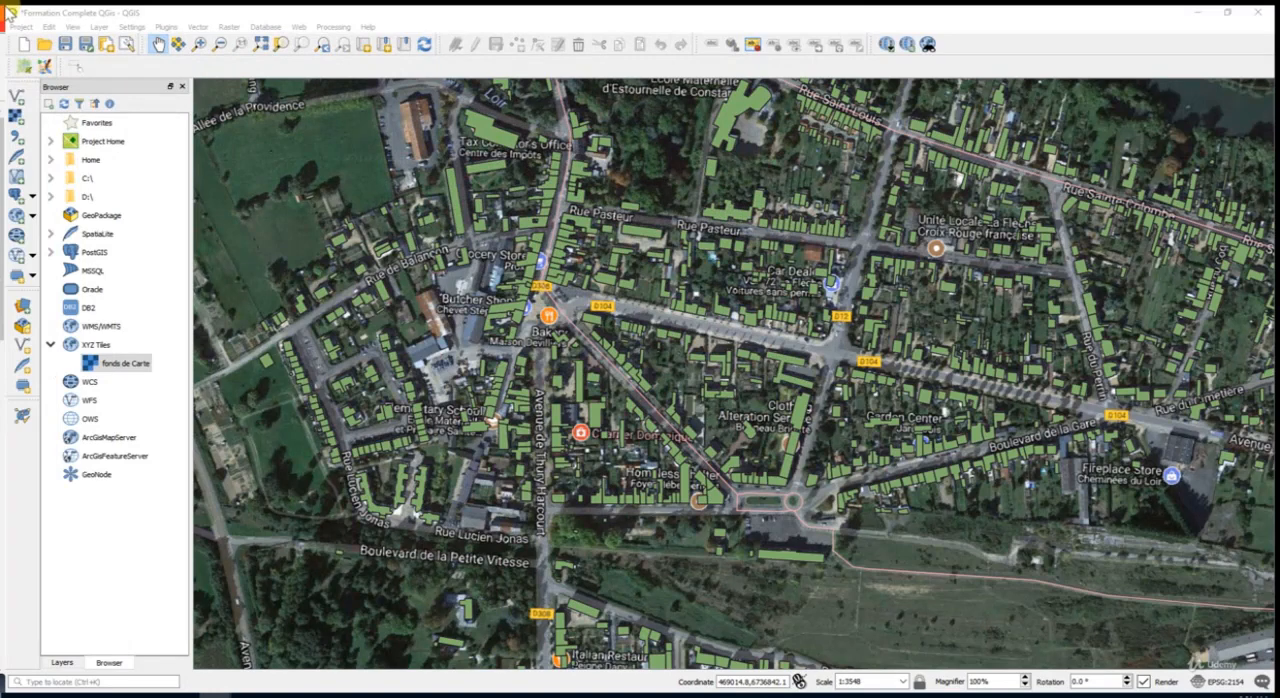
left_click(166, 28)
left_click(196, 78)
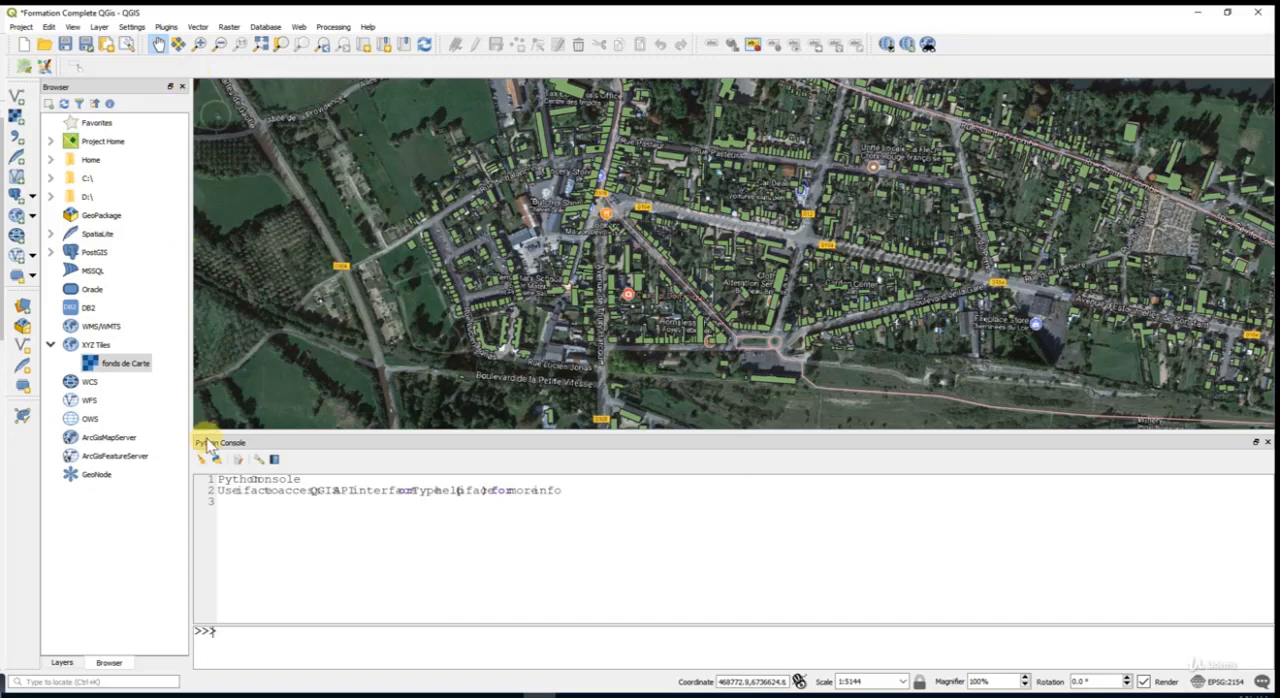
left_click_drag(263, 444, 1250, 364)
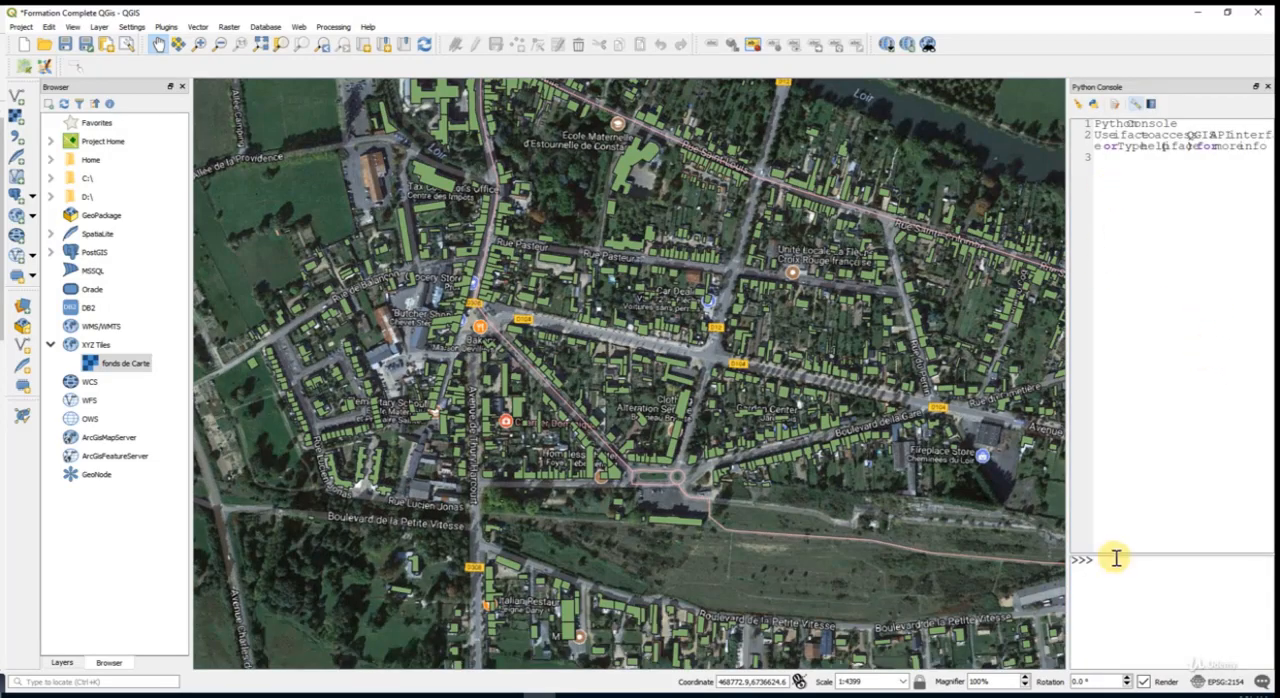
left_click_drag(1118, 558, 1116, 195)
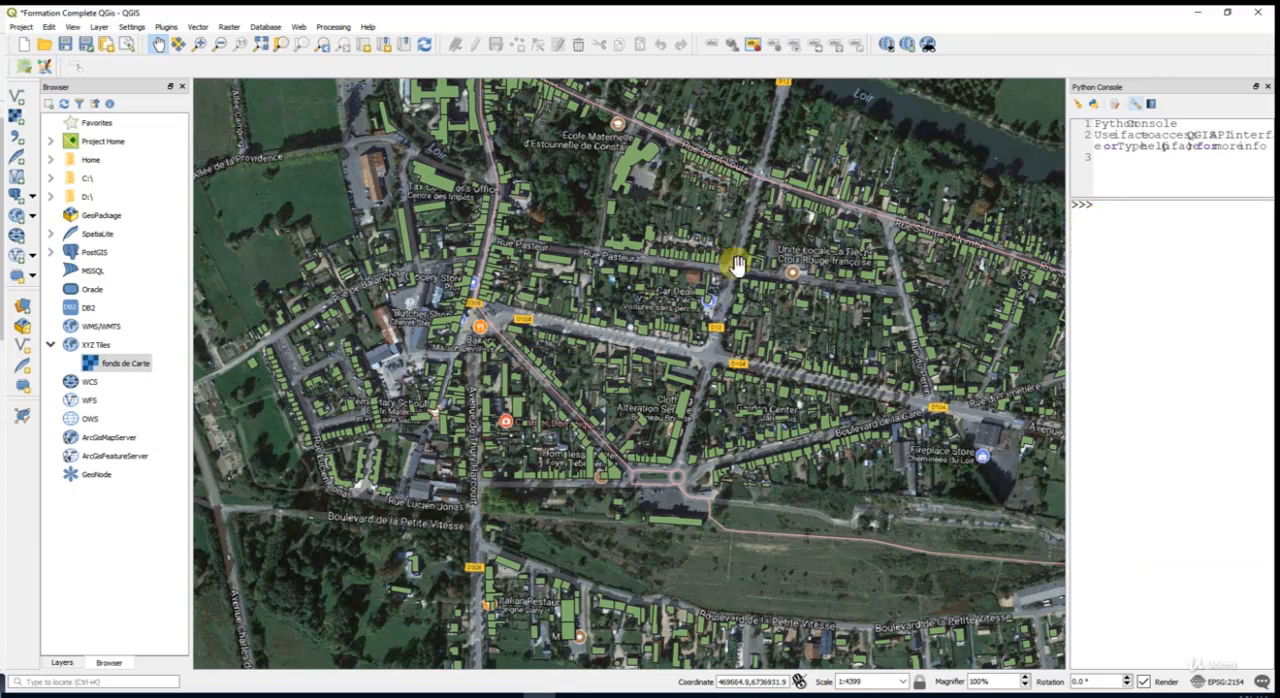
- Copy the entire qgis_basemaps.py script from the web browser and run it in the QGIS Python Console
left_click_drag(0, 40, 801, 5)
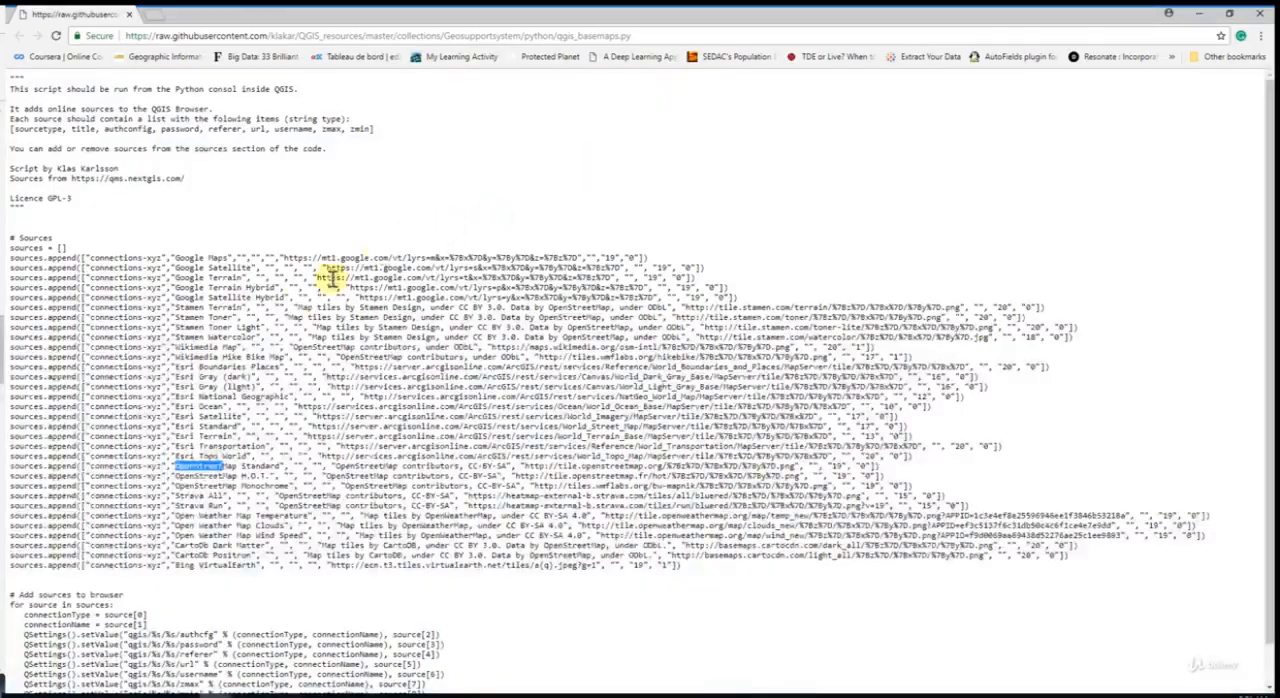
key("ctrl+a")
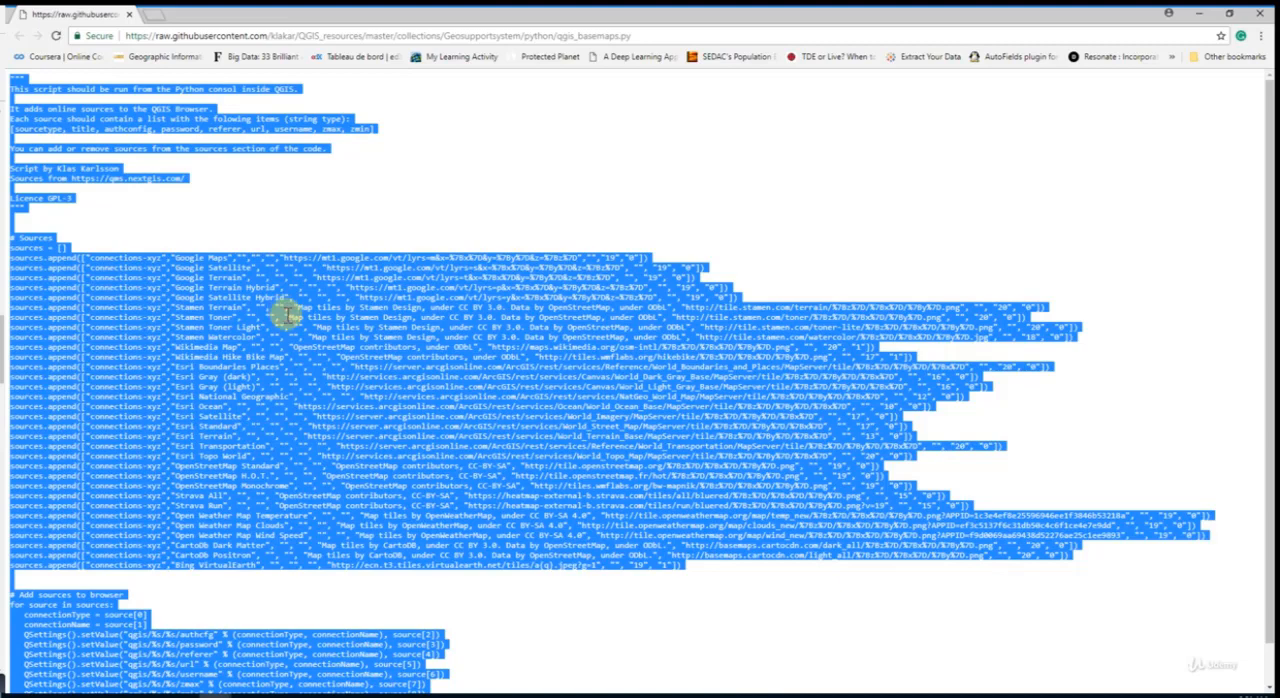
scroll(285, 314, "down", 1)
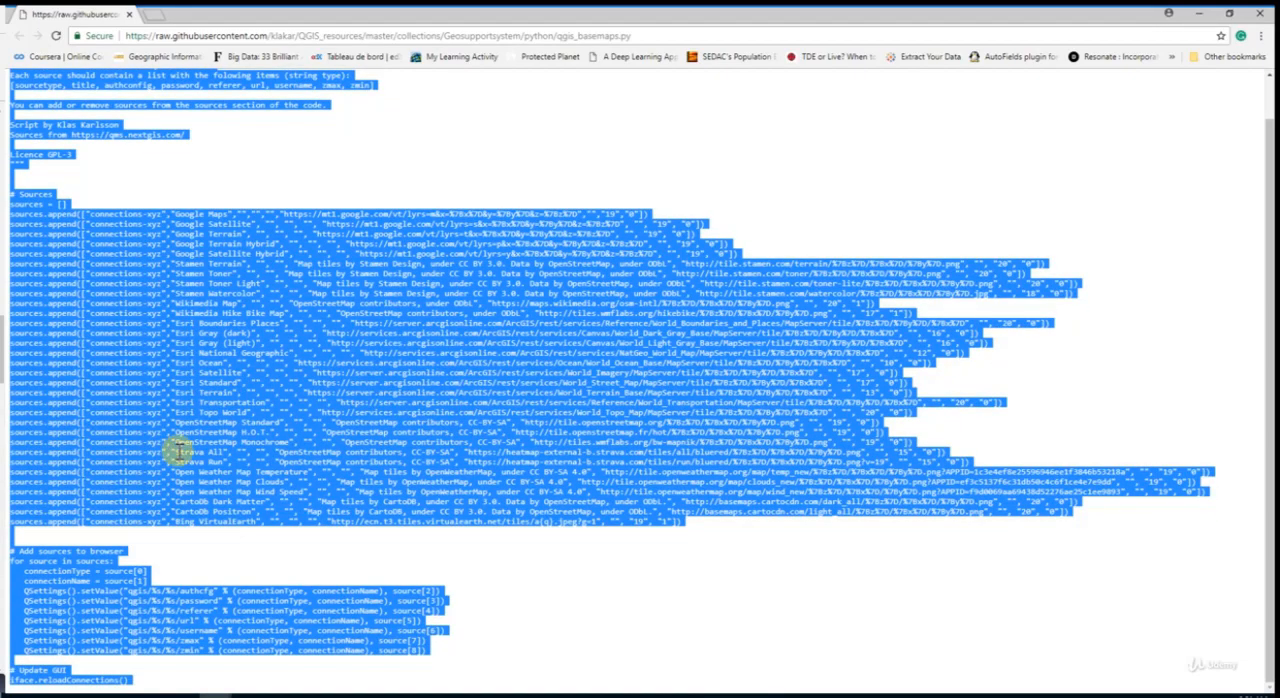
left_click(1199, 13)
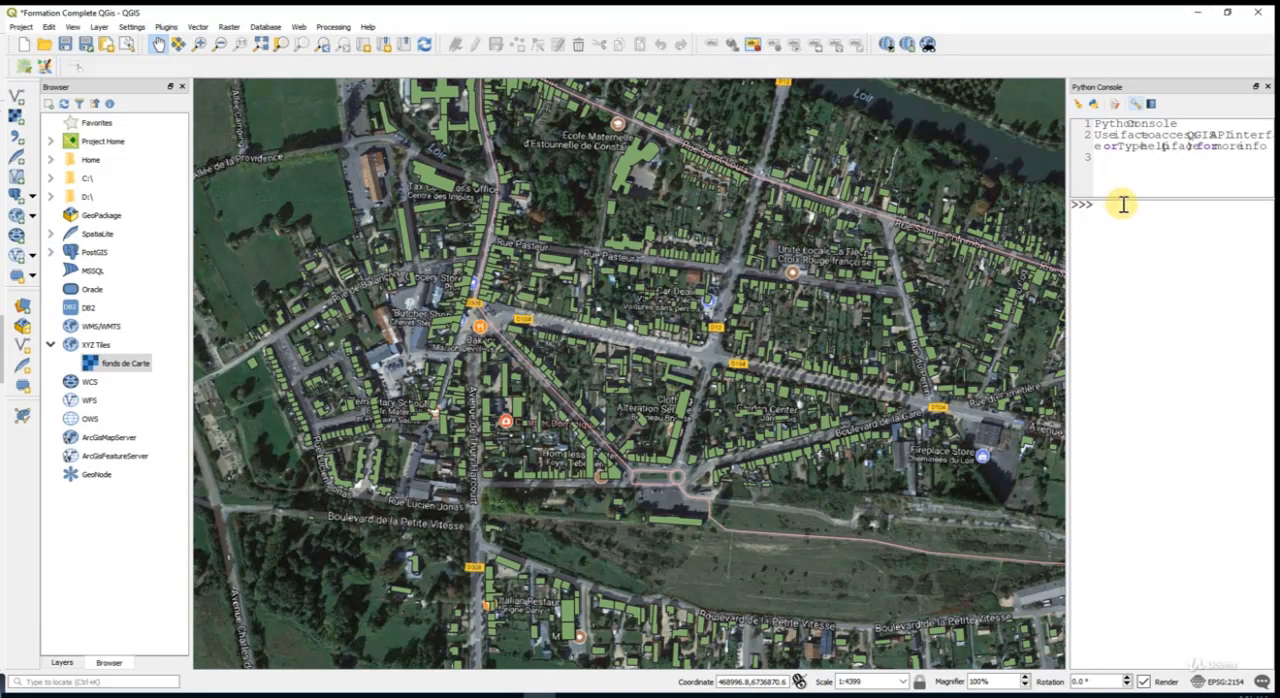
key("ctrl+v")
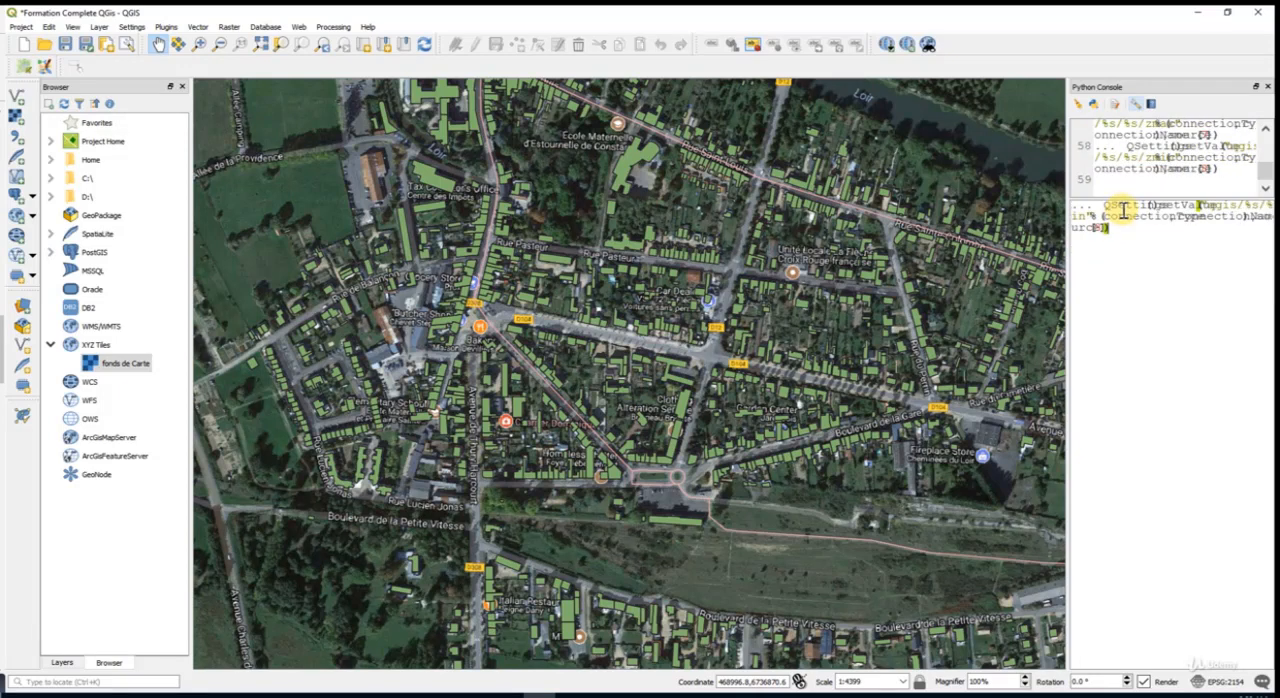
key("Return")
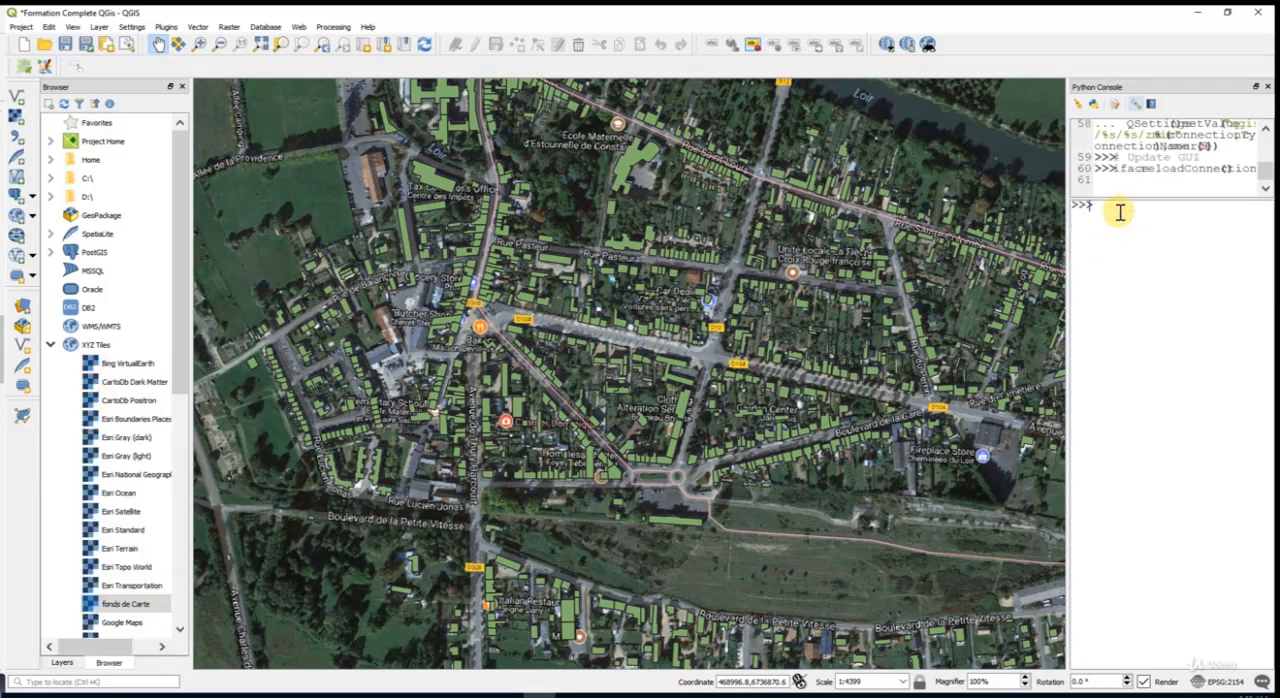
- Look through the XYZ Tiles connections and widen the Browser panel to show their full names
scroll(120, 345, "down", 5)
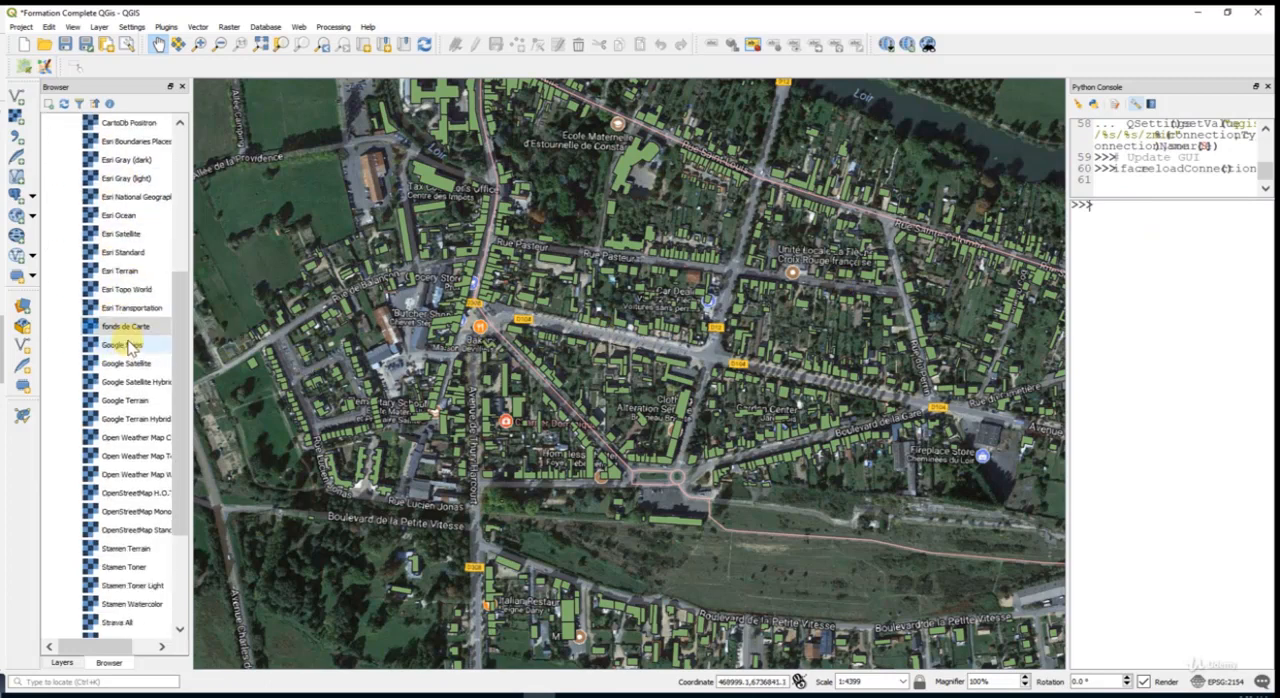
scroll(128, 345, "down", 3)
scroll(130, 343, "up", 3)
left_click(105, 330)
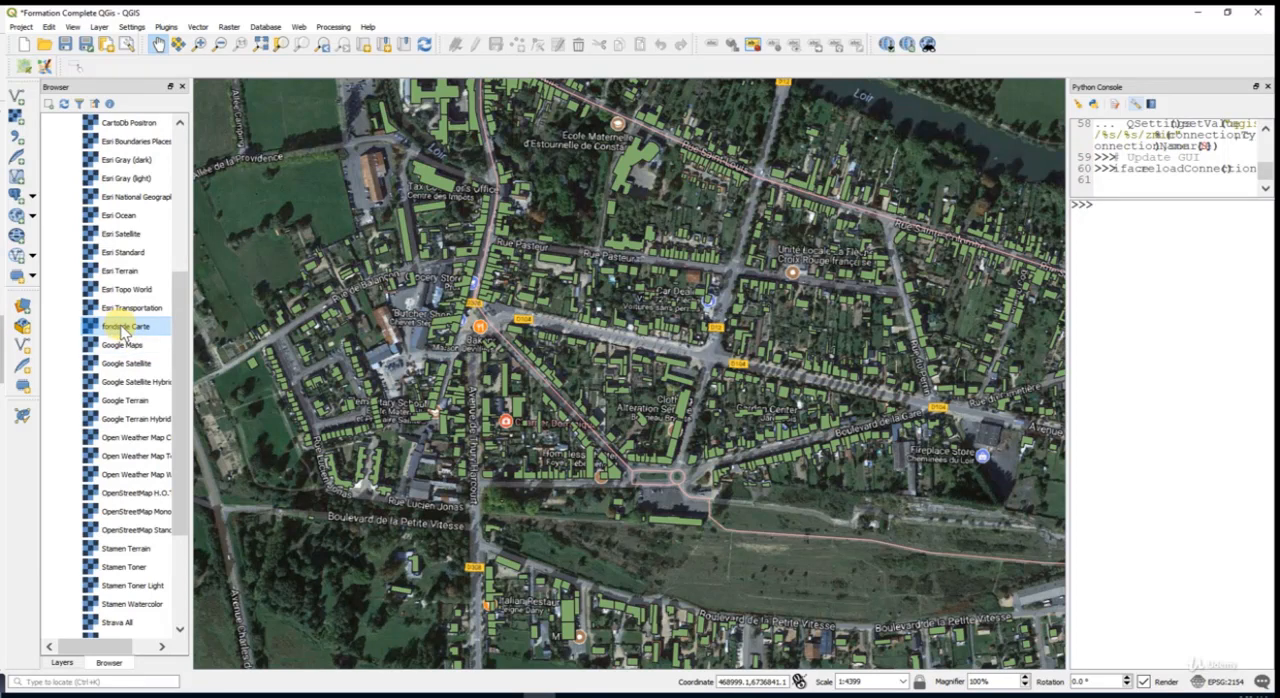
scroll(122, 333, "down", 2)
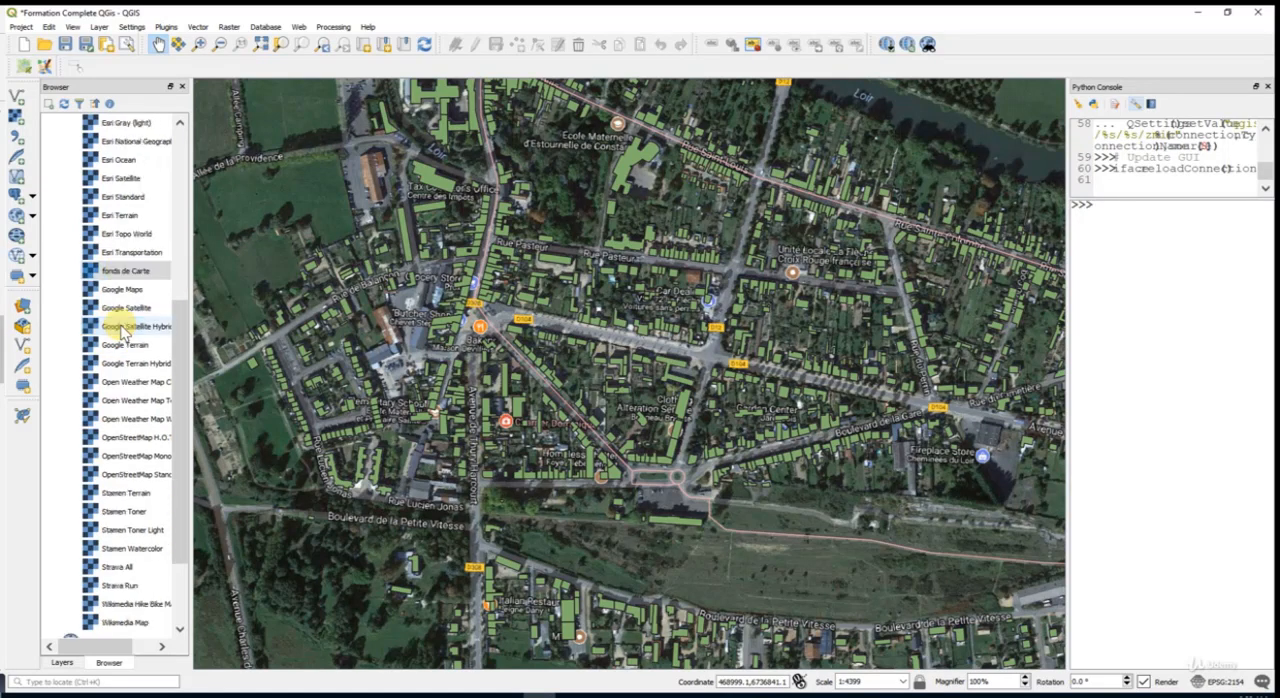
scroll(121, 333, "up", 1)
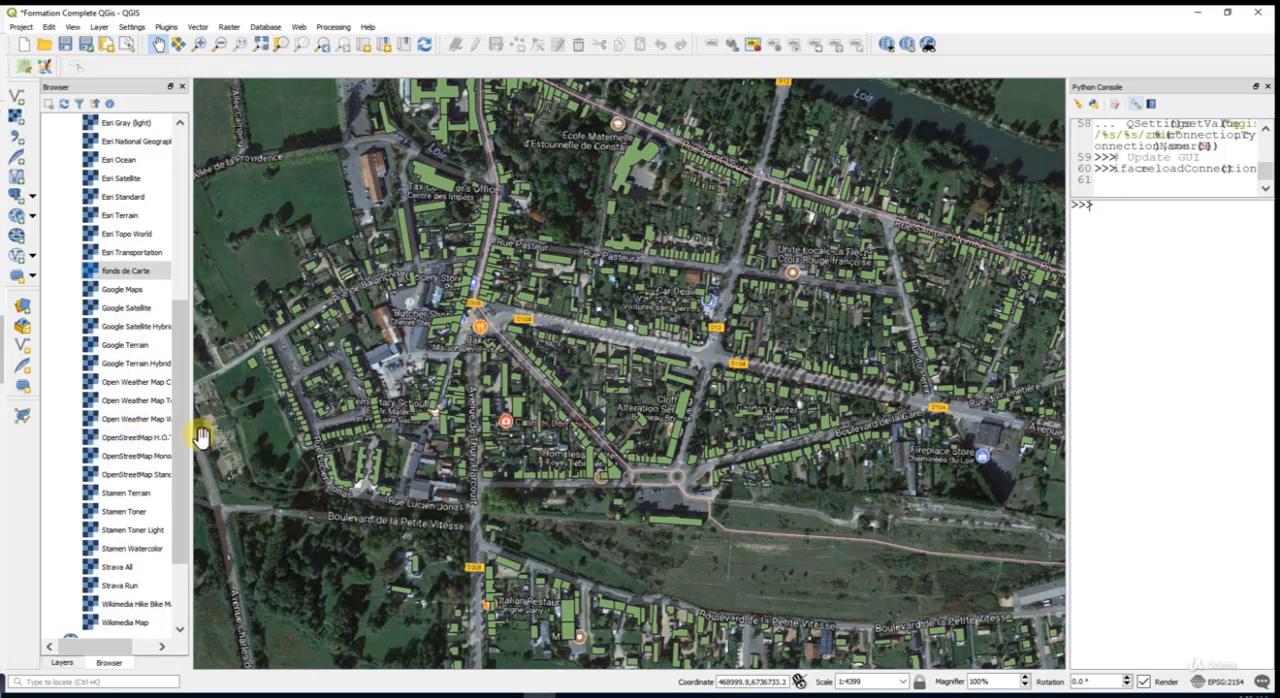
left_click_drag(196, 442, 260, 440)
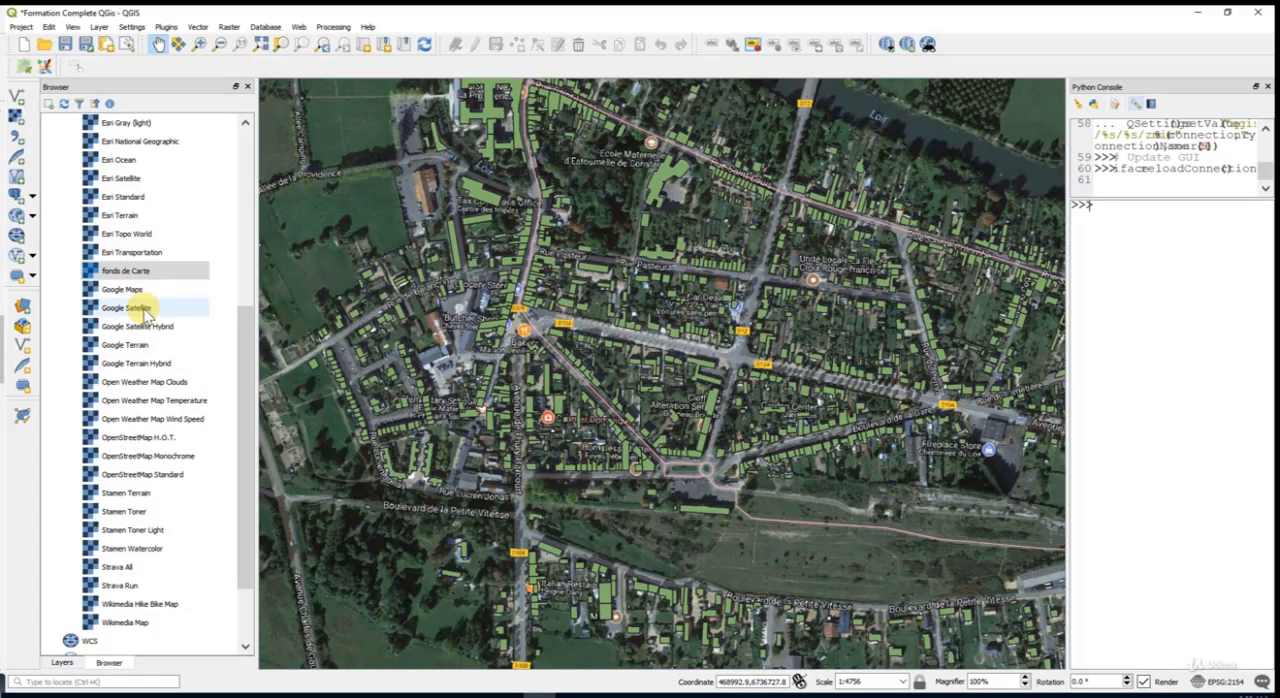
- Add the Google Satellite tiles to the project and hide the fonds de Carte layer
double_click(144, 309)
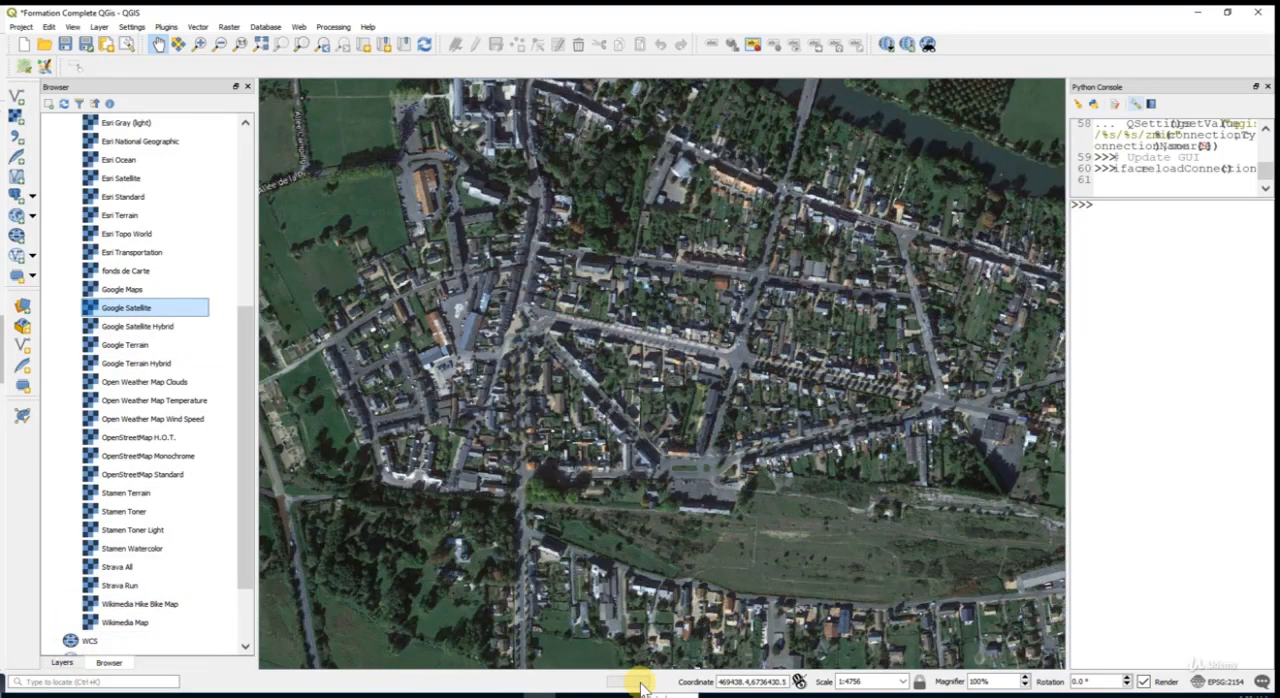
left_click(70, 664)
left_click(71, 456)
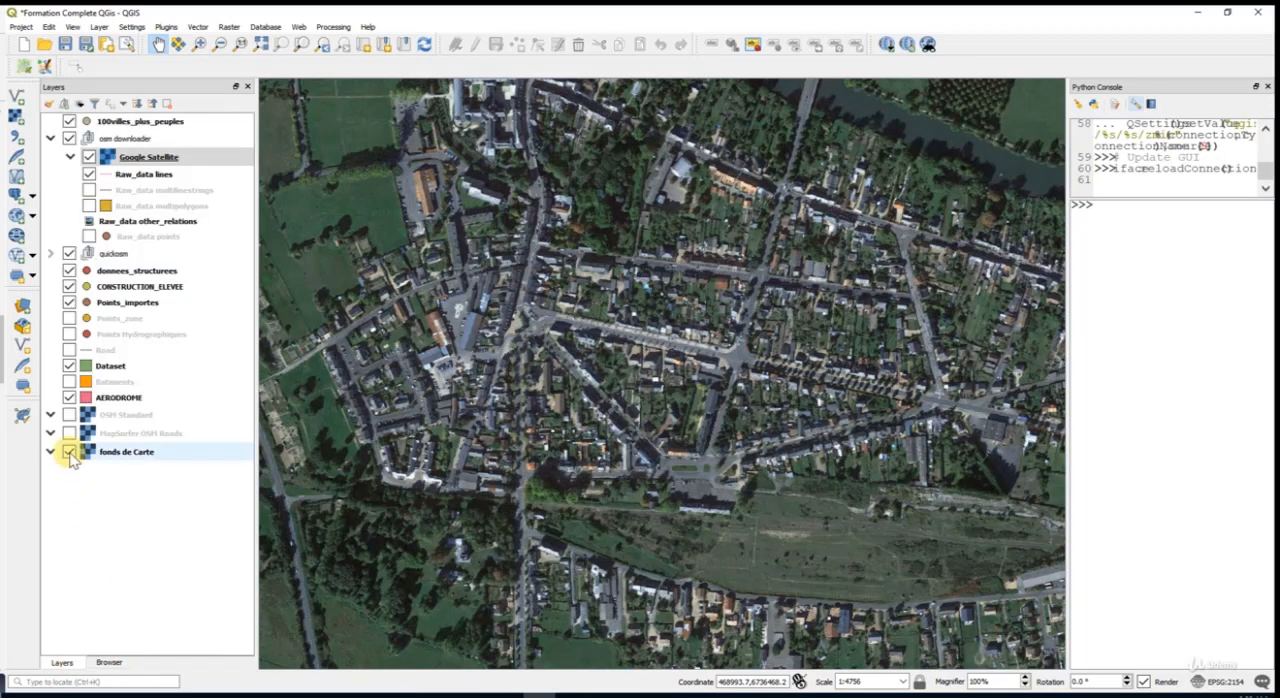
left_click(69, 452)
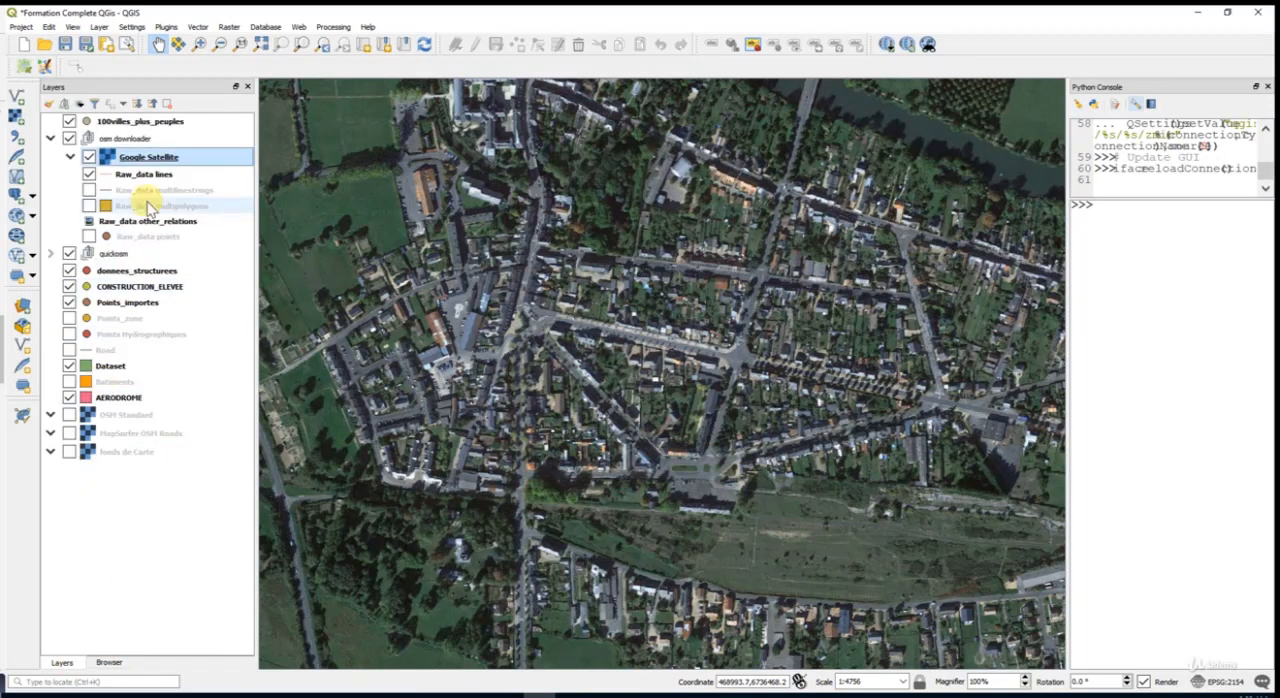
- Move the Google Satellite layer to the bottom of the layer order and inspect the vector data over it
left_click(170, 158)
left_click_drag(170, 158, 126, 509)
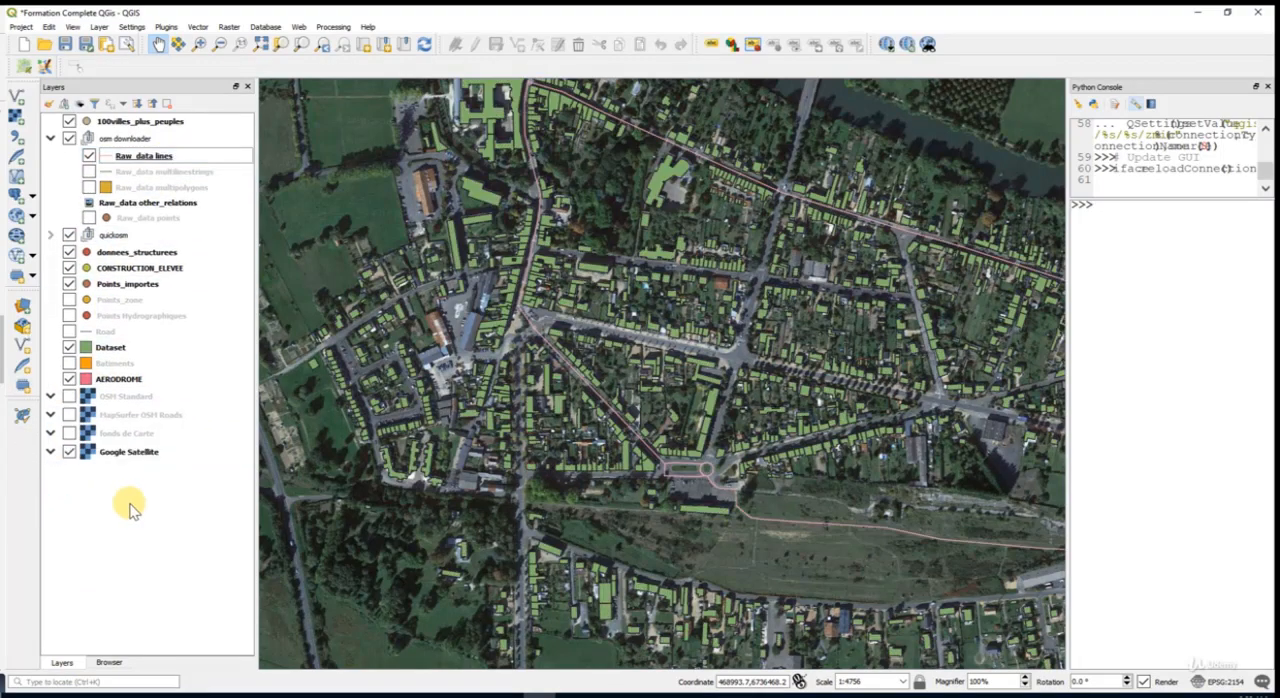
left_click_drag(790, 446, 549, 400)
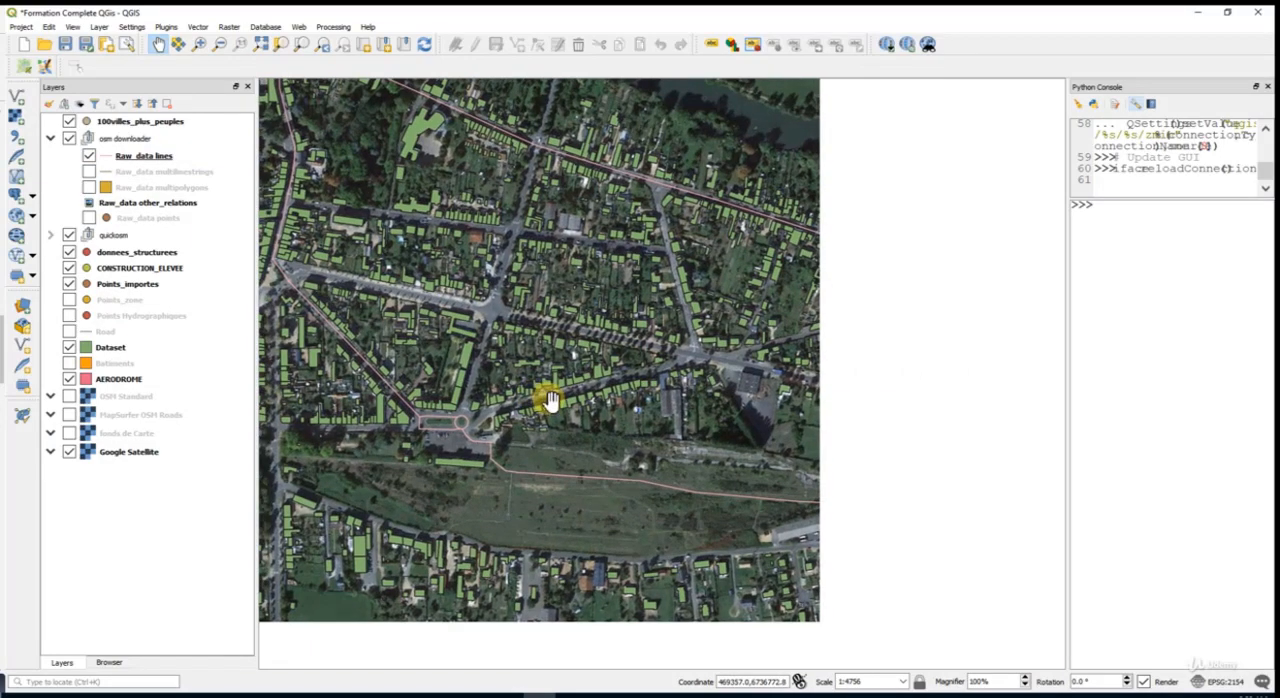
scroll(668, 358, "up", 1)
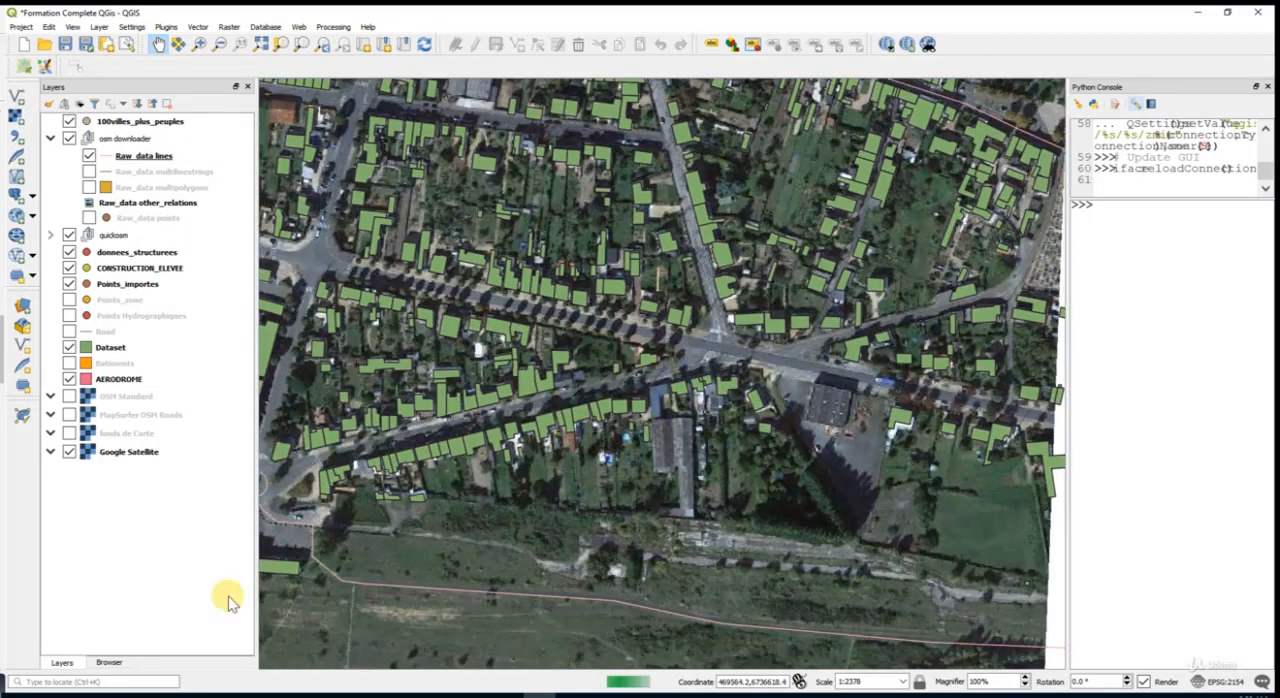
- Add the Esri Gray (dark) and Bing VirtualEarth tiles to the project as basemap layers
left_click(108, 664)
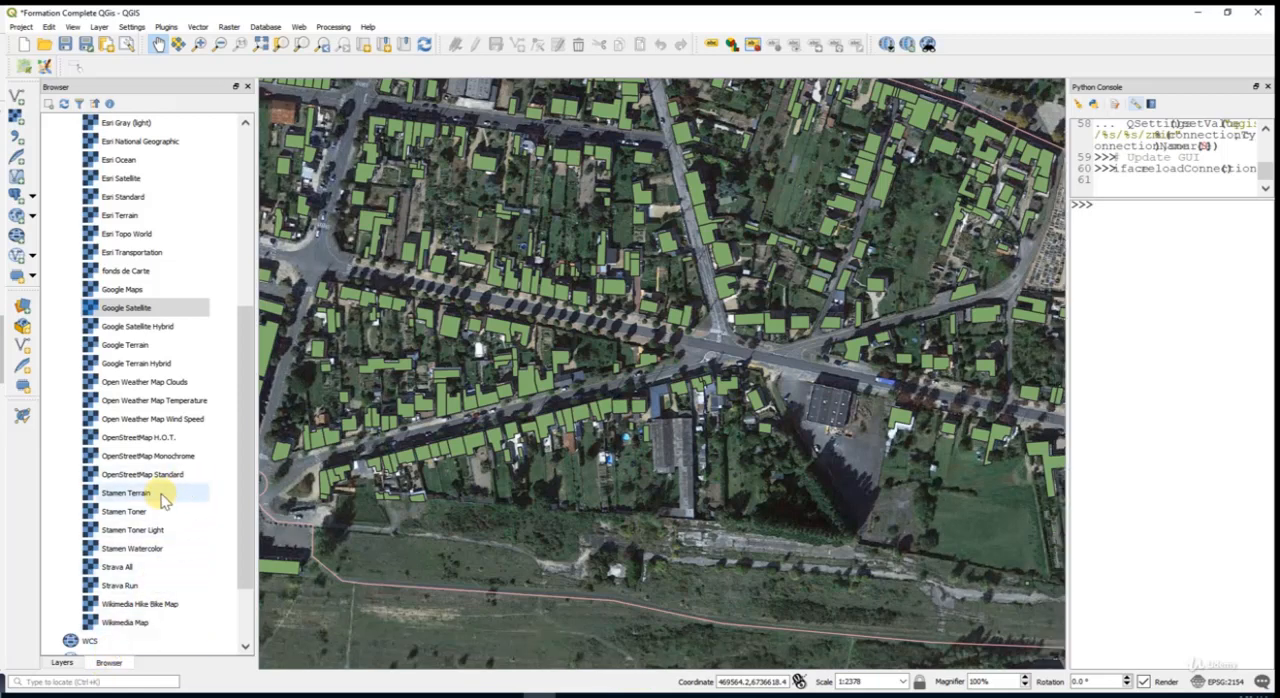
scroll(170, 430, "up", 1)
scroll(172, 420, "up", 1)
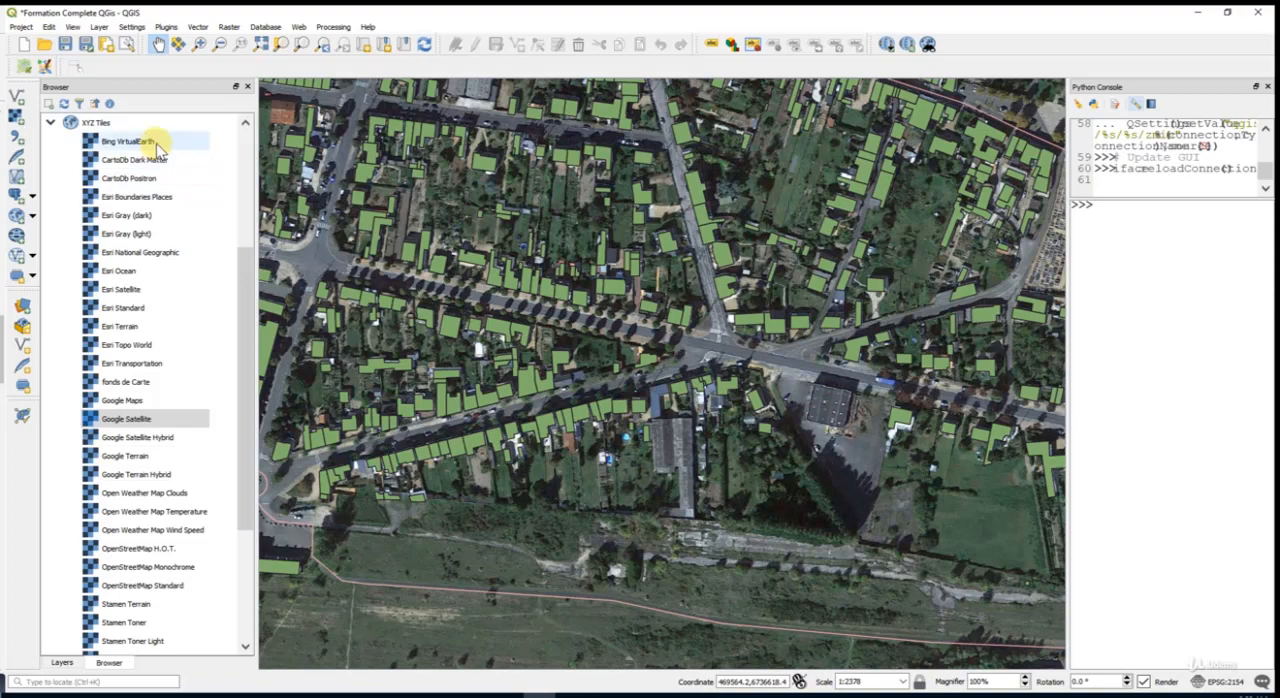
left_click(143, 218)
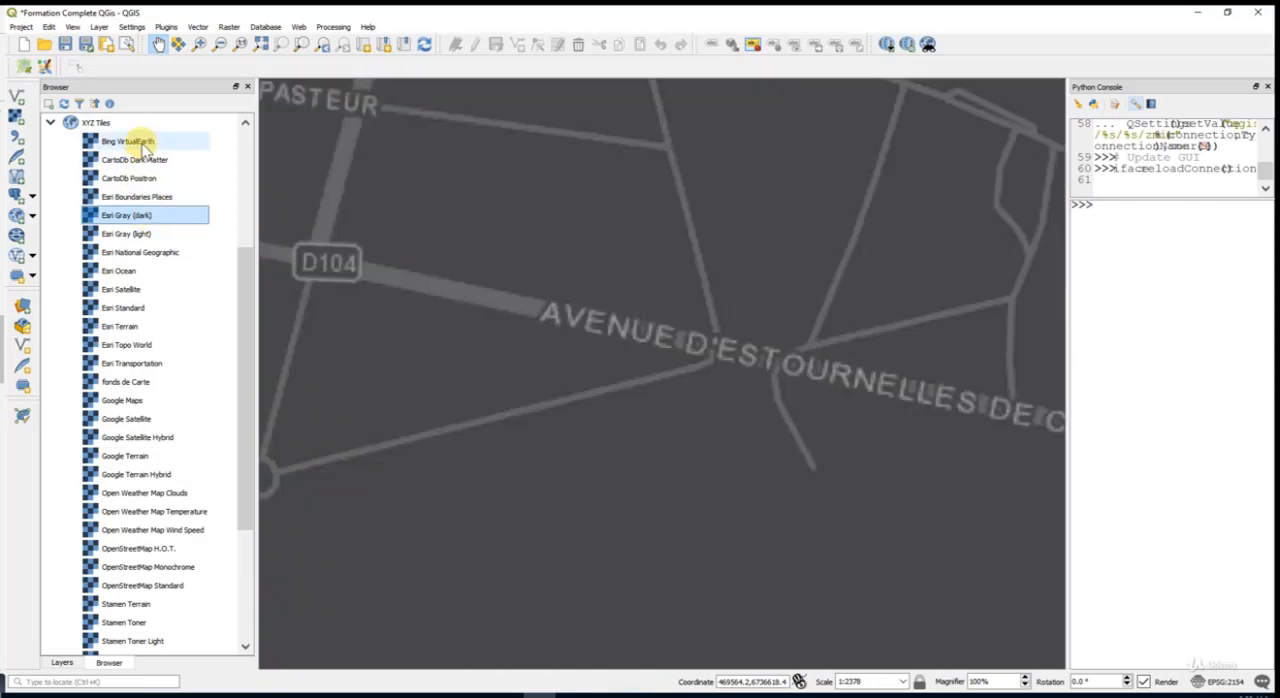
left_click(143, 145)
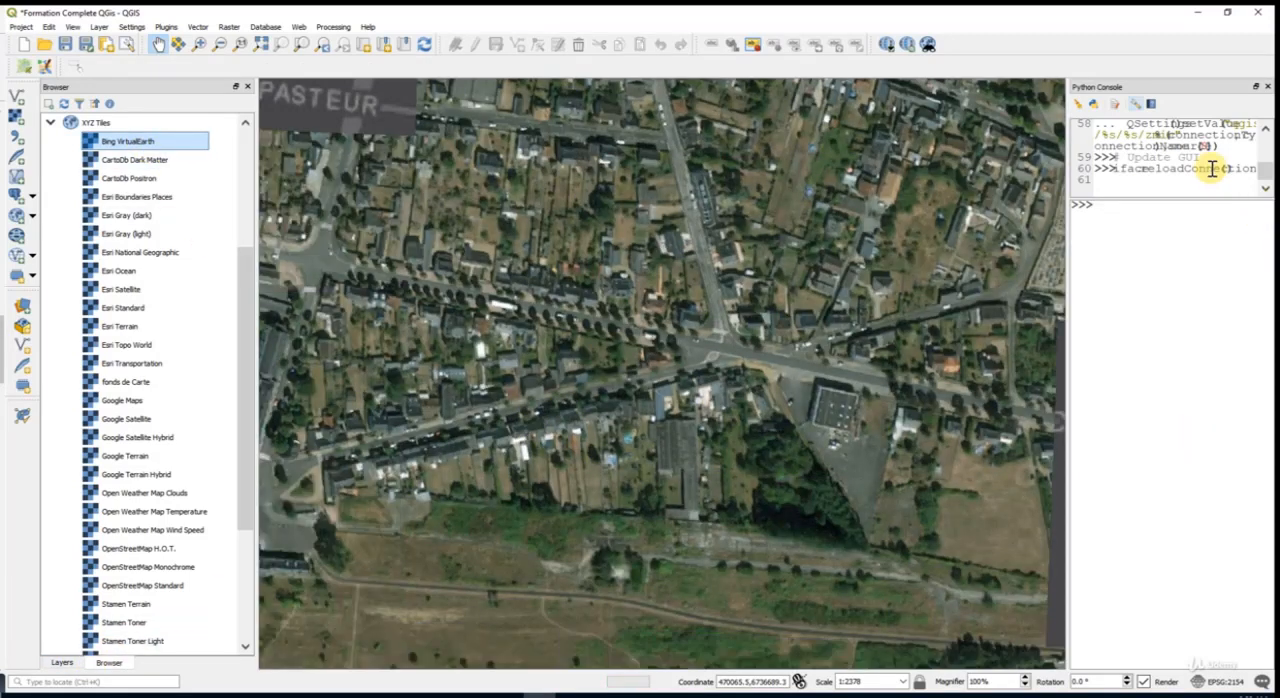
- Move Esri Gray (dark) and Bing VirtualEarth to the bottom of the layer order, hiding Google Satellite and Esri Gray (dark)
left_click(61, 664)
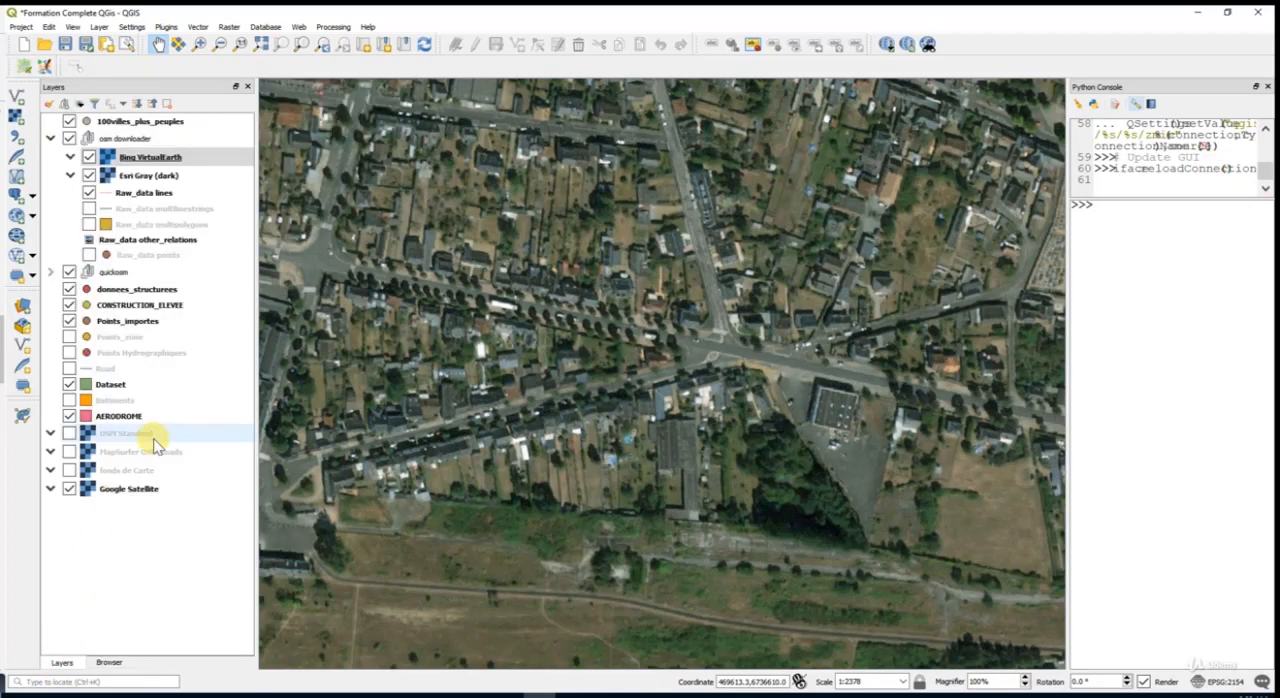
left_click_drag(132, 176, 105, 526)
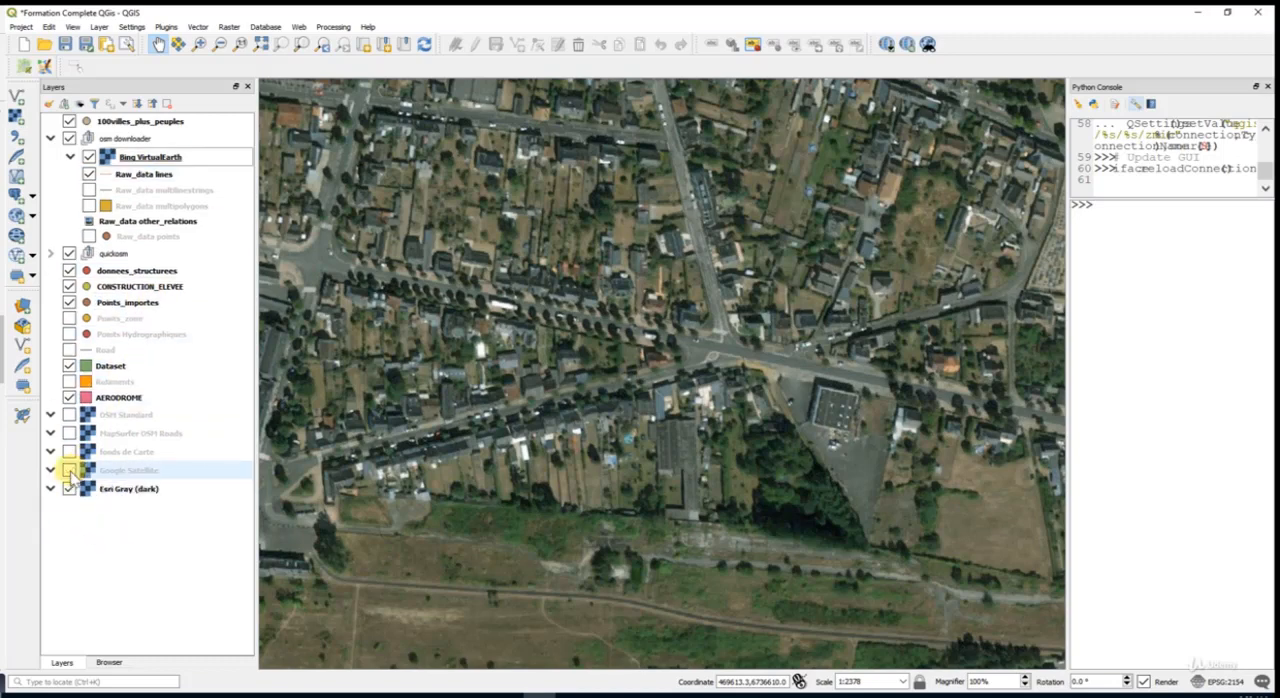
left_click(165, 158)
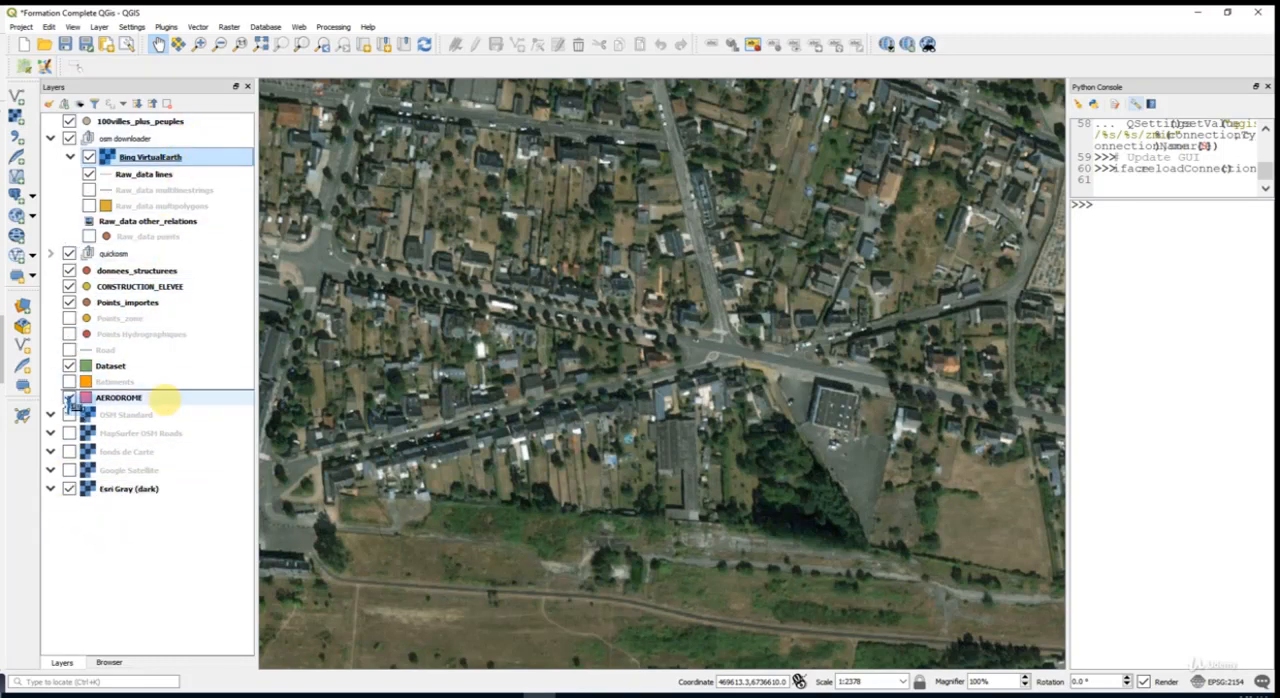
left_click_drag(70, 400, 160, 530)
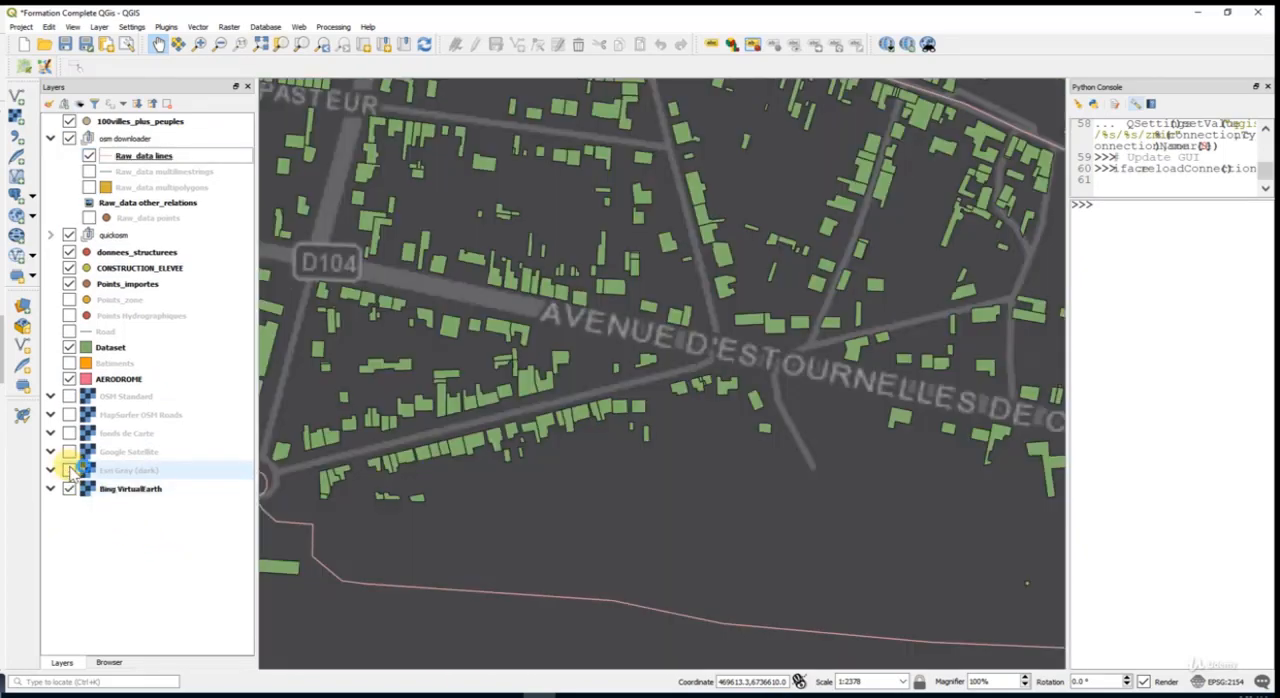
- Hide the Esri Gray (dark) layer and inspect the vector data over the Bing VirtualEarth imagery
left_click(68, 470)
scroll(714, 277, "down", 1)
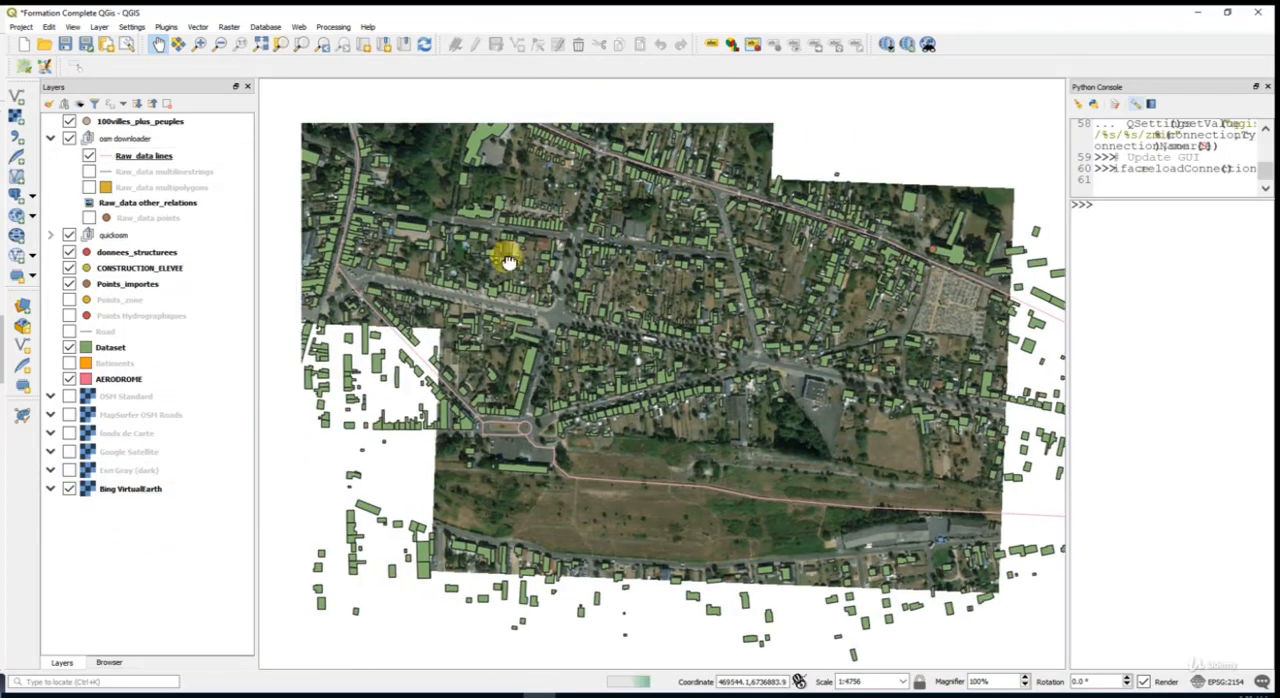
left_click_drag(508, 261, 651, 395)
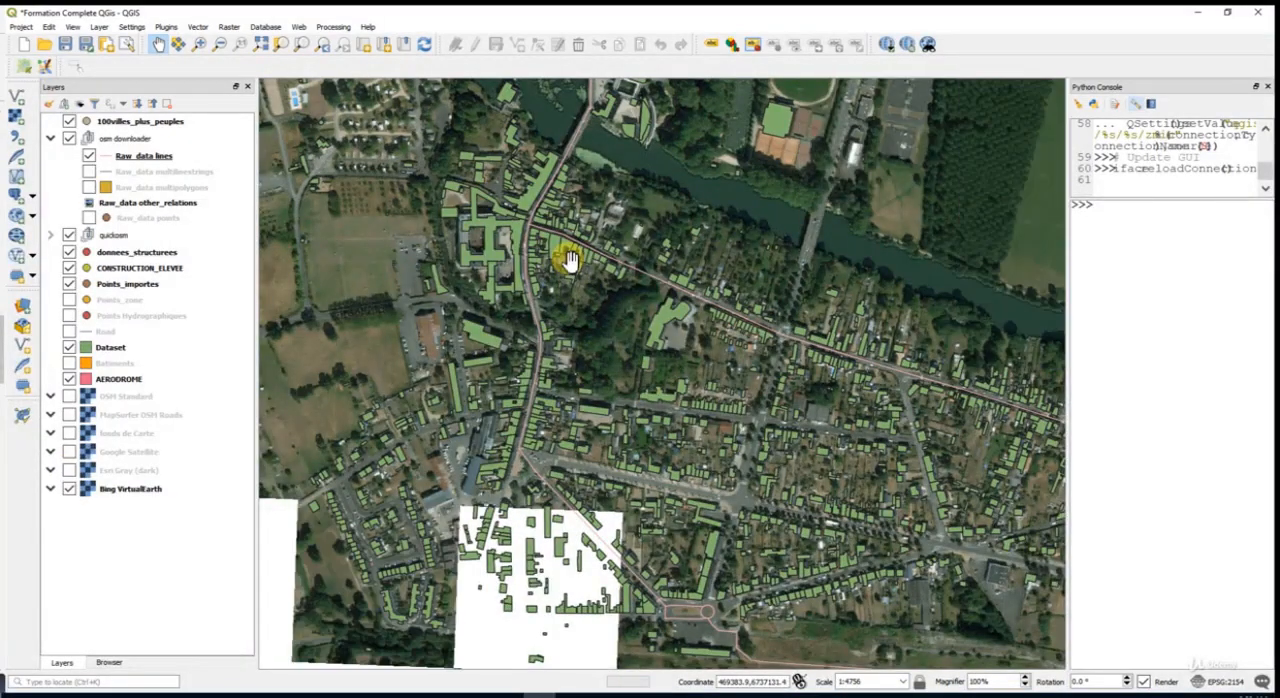
- Review the XYZ Tiles connections available in the browser, from Bing VirtualEarth to Wikimedia Map
left_click(107, 663)
scroll(214, 272, "up", 2)
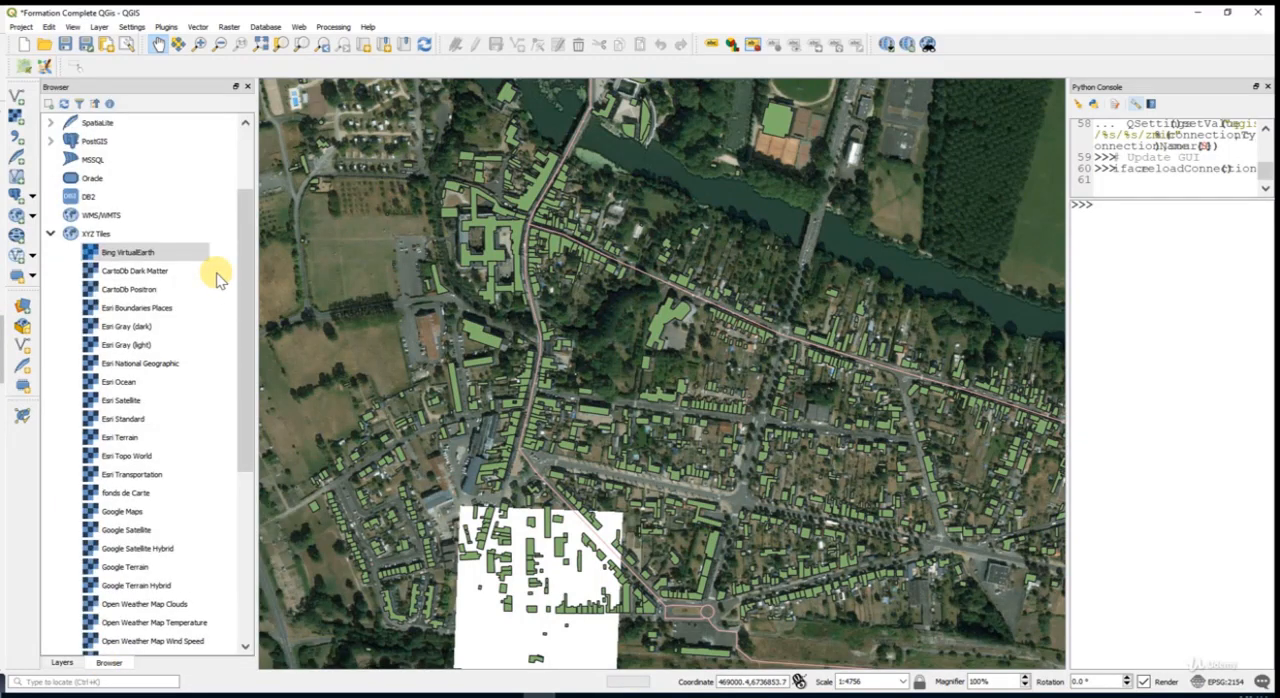
scroll(218, 275, "down", 6)
scroll(219, 273, "up", 2)
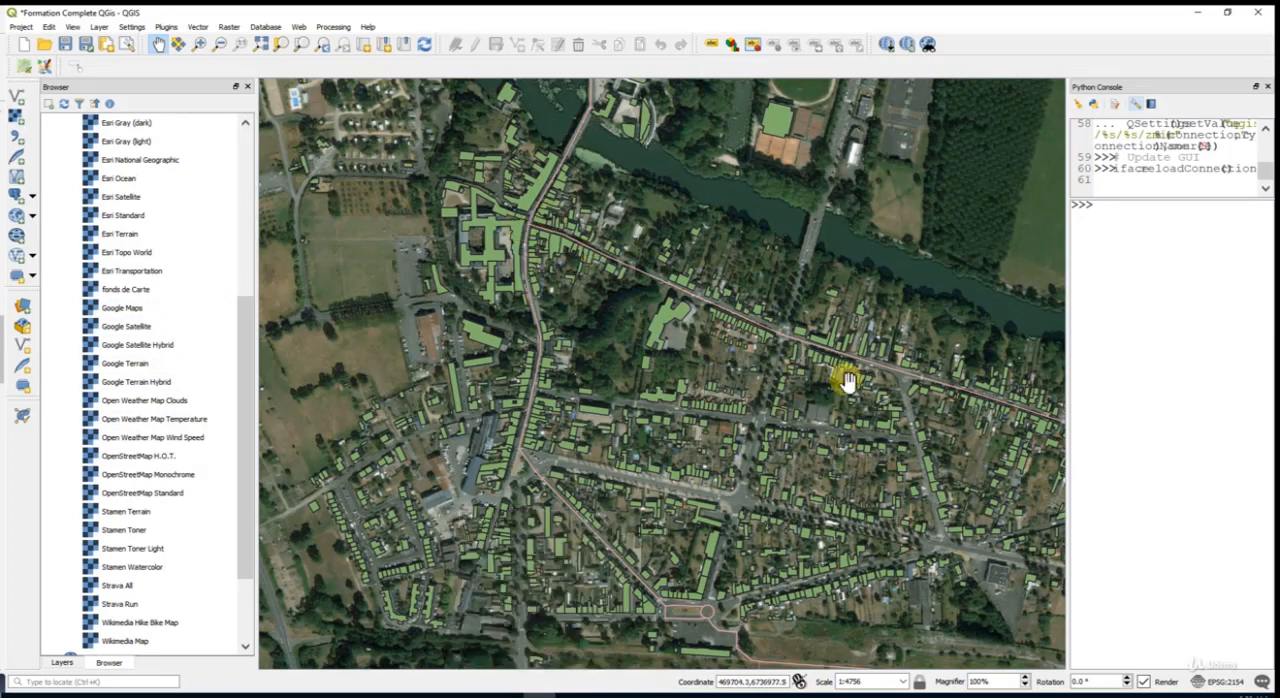
- Examine how the green building footprints and the lines align with the Bing VirtualEarth imagery across the town
left_click_drag(866, 366, 680, 337)
scroll(688, 340, "up", 1)
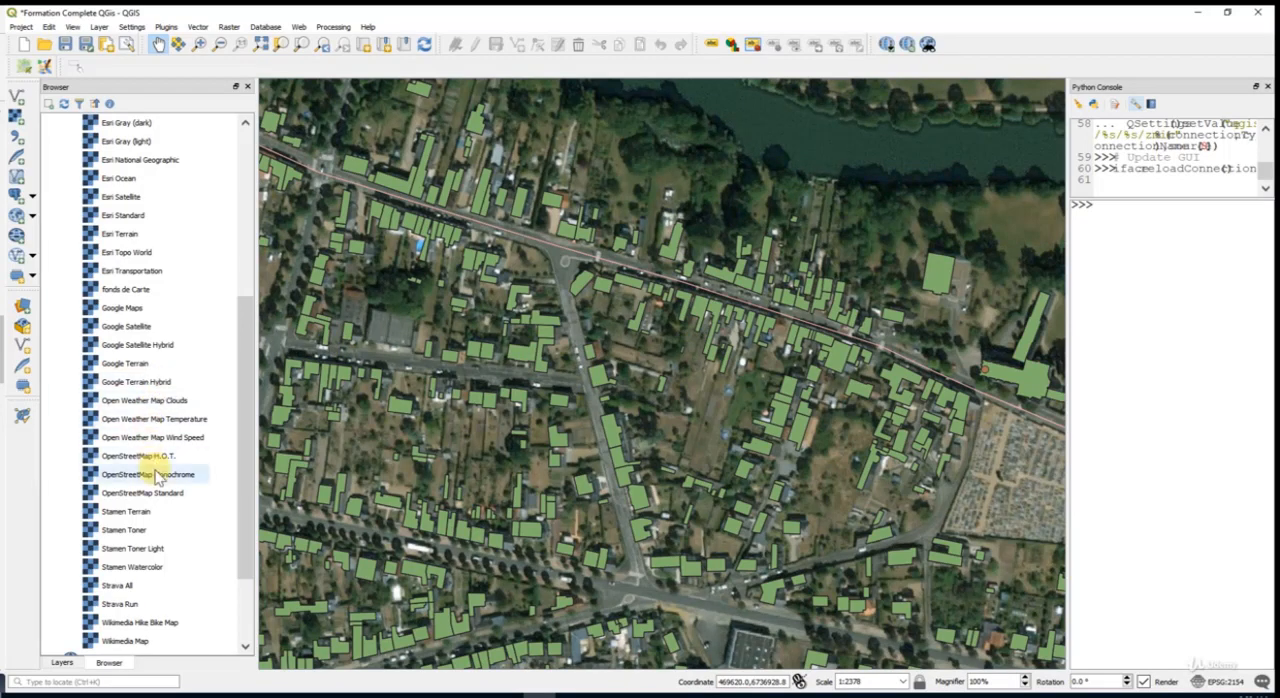
scroll(140, 290, "up", 2)
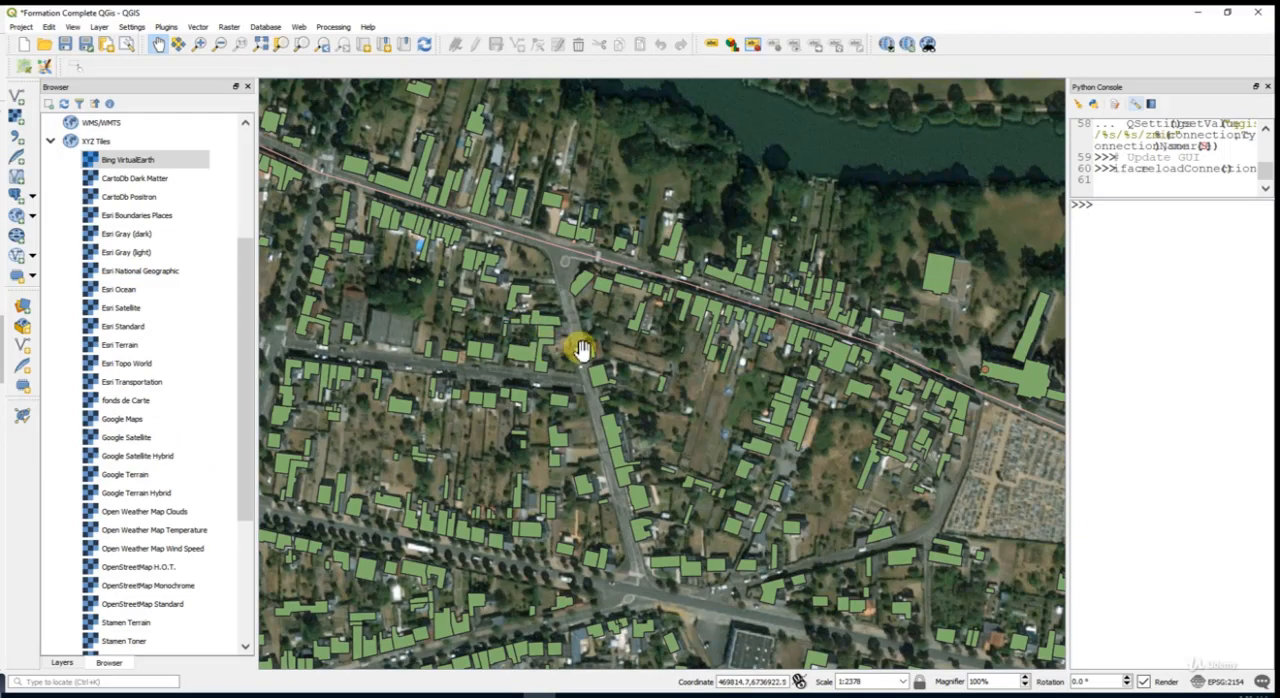
left_click_drag(822, 397, 527, 291)
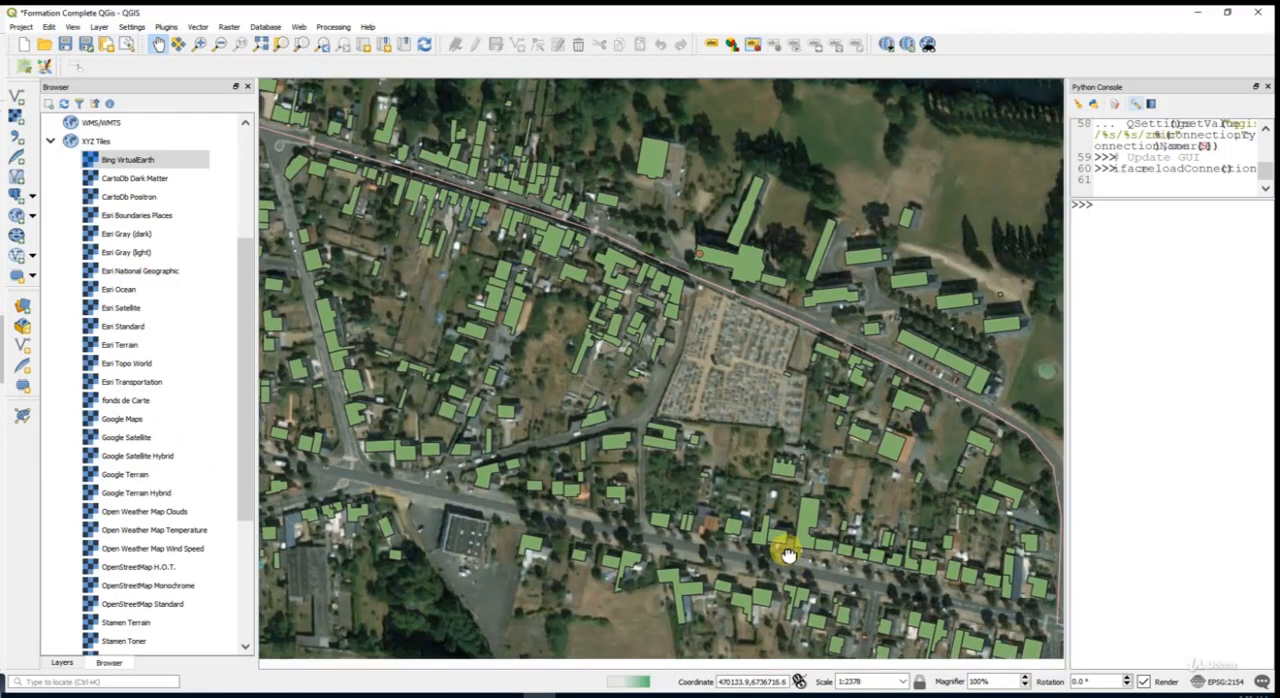
left_click_drag(787, 555, 650, 287)
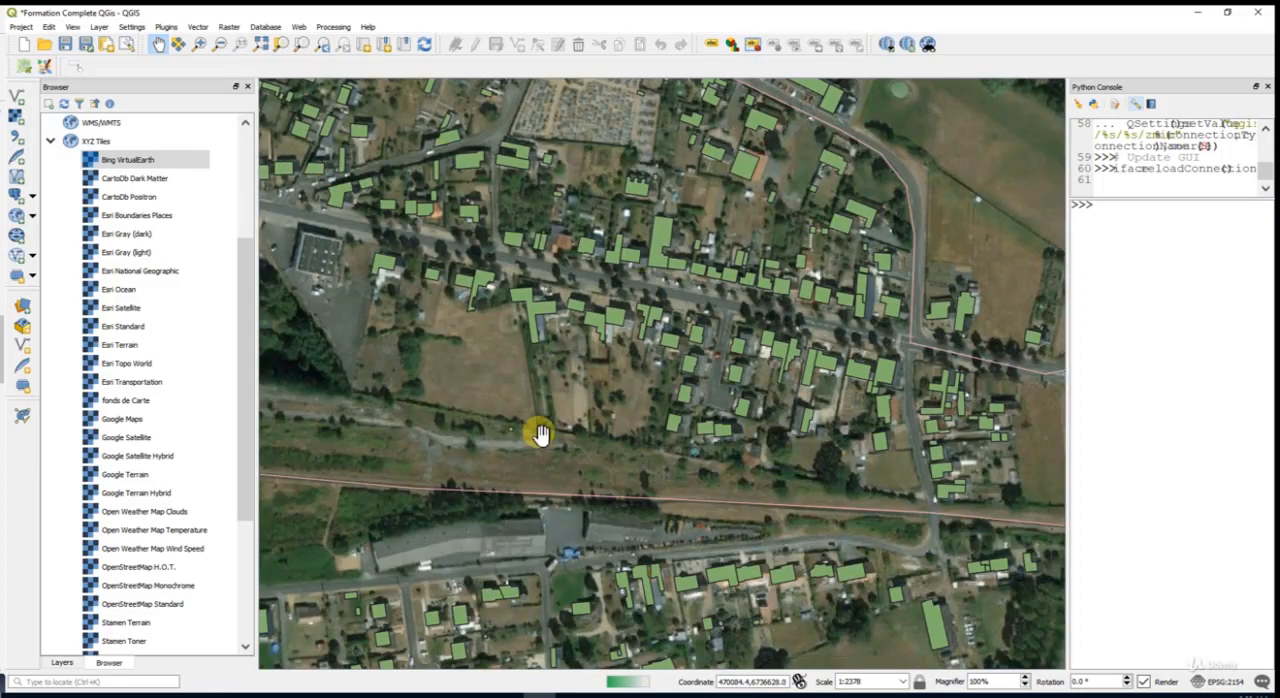
left_click_drag(540, 434, 916, 464)
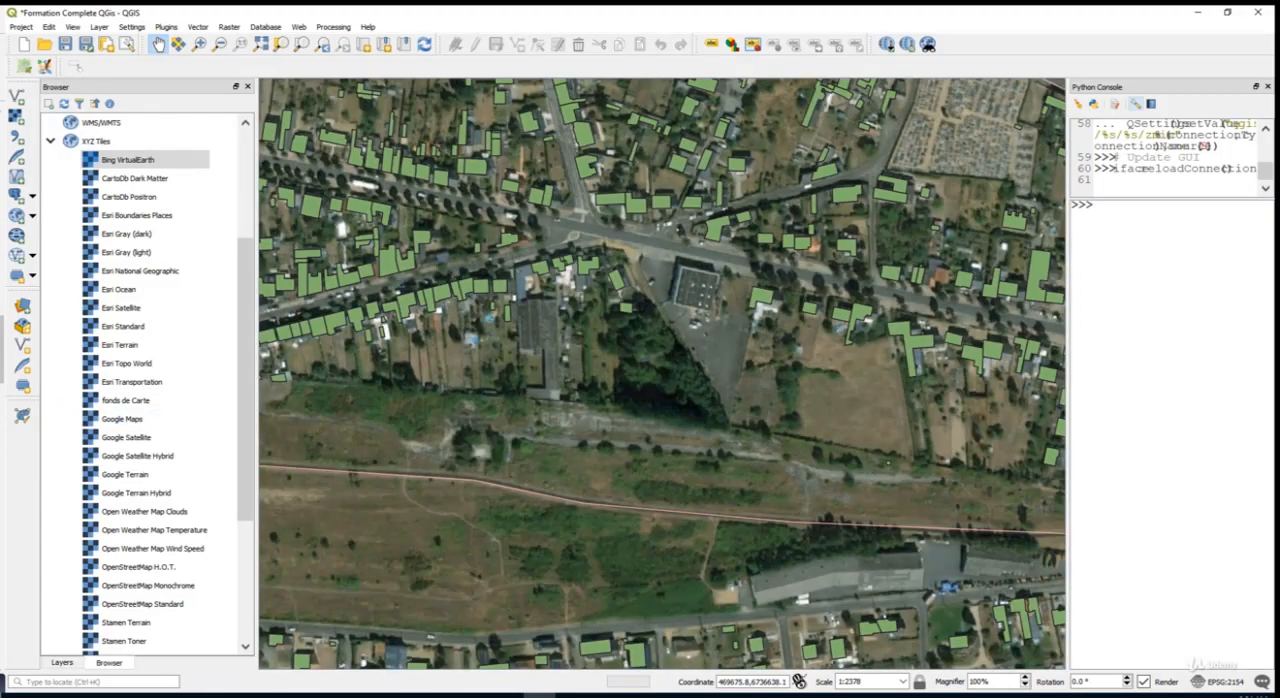